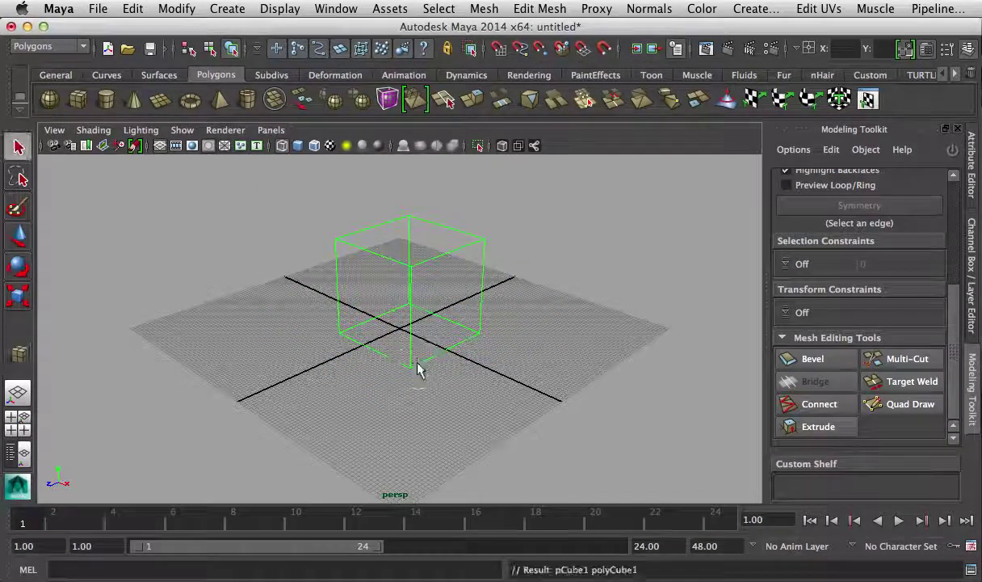
- Display the cube in shaded mode in the perspective view, comparing it with wireframe mode
alt+drag(408, 334, 437, 350)
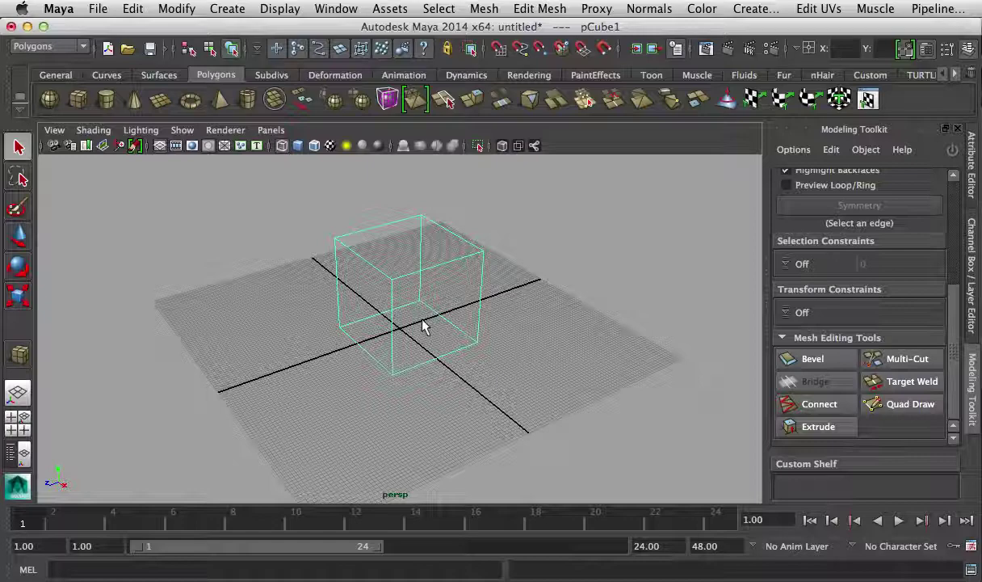
key(5)
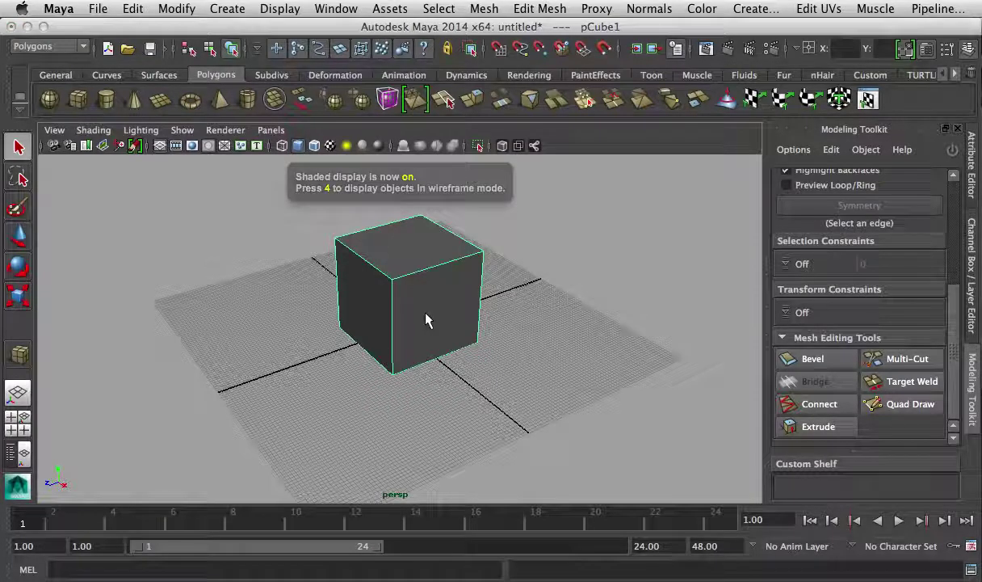
alt+drag(428, 321, 454, 311)
key(4)
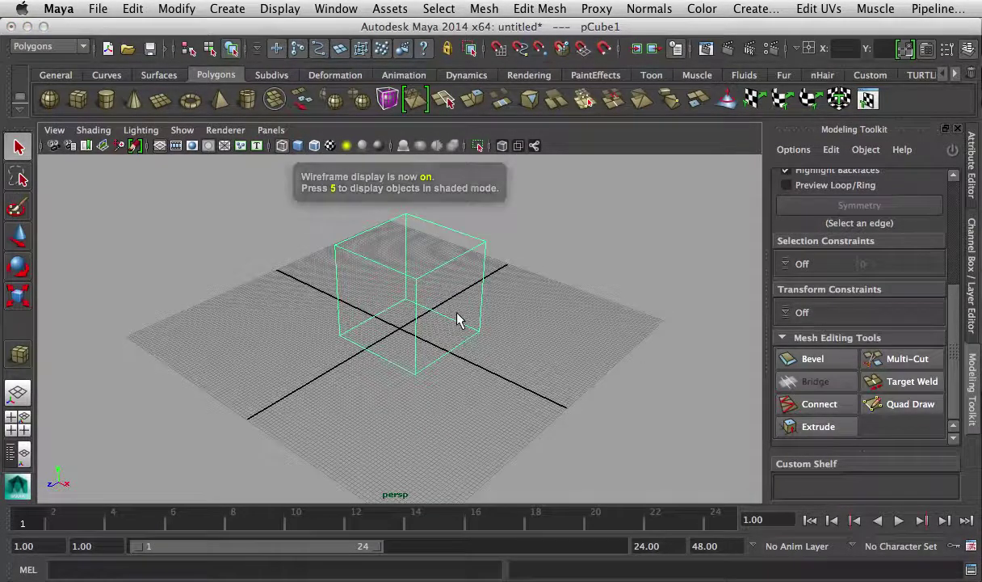
key(5)
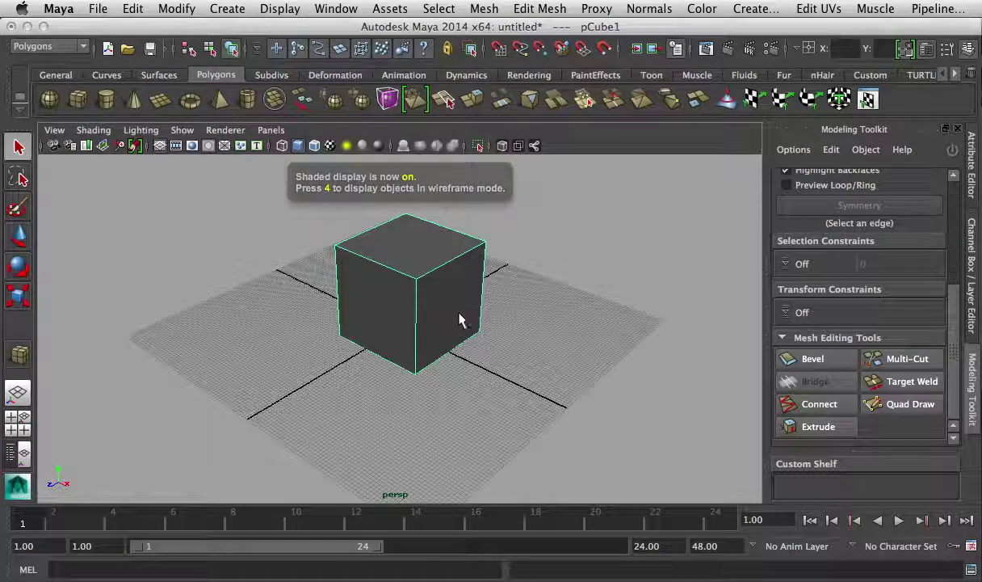
mouse_move(453, 319)
alt+mouse_down()
mouse_move(417, 356)
mouse_move(421, 313)
alt+mouse_up()
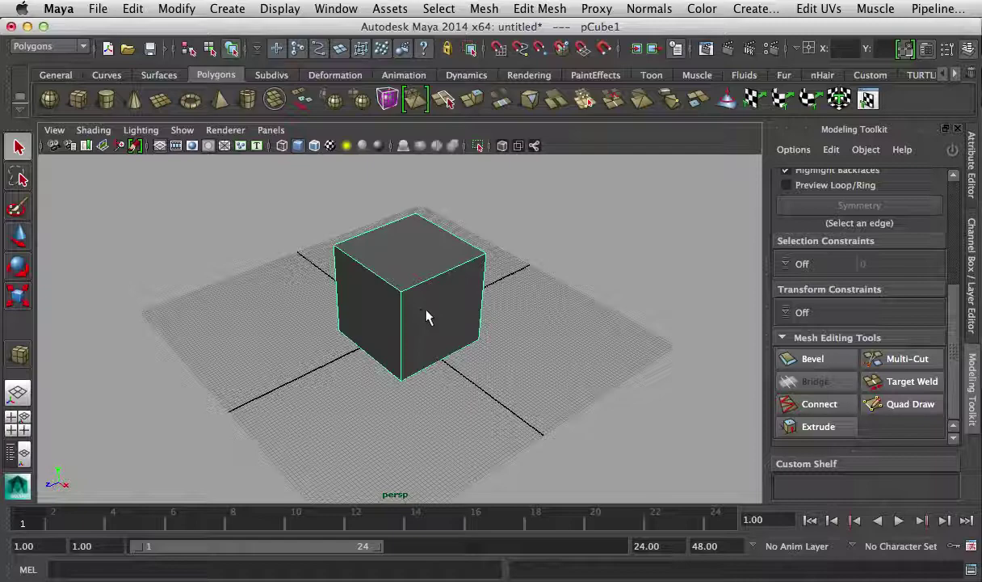
- Switch to Chrome and search Google for "crate texture"
click(978, 363)
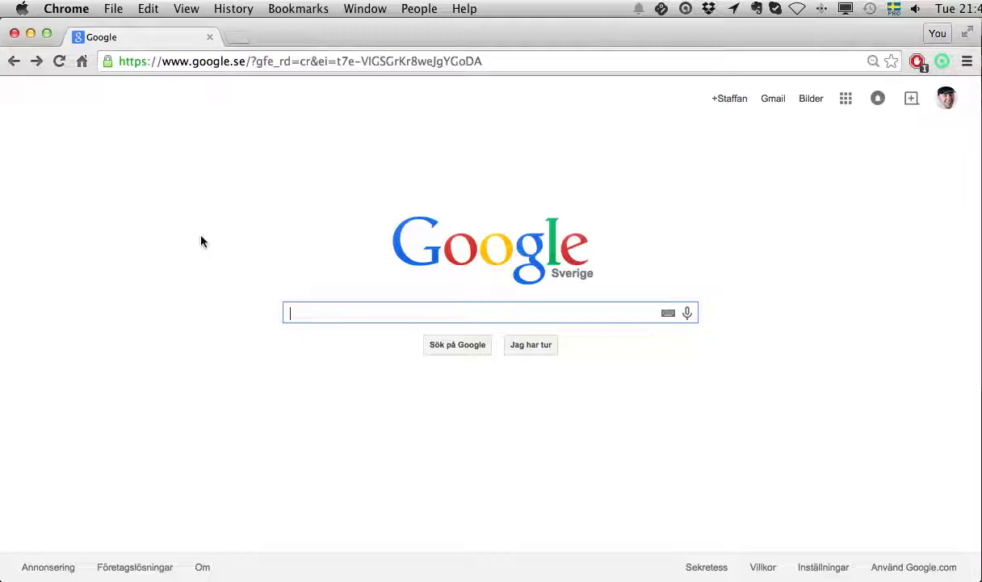
text(c)
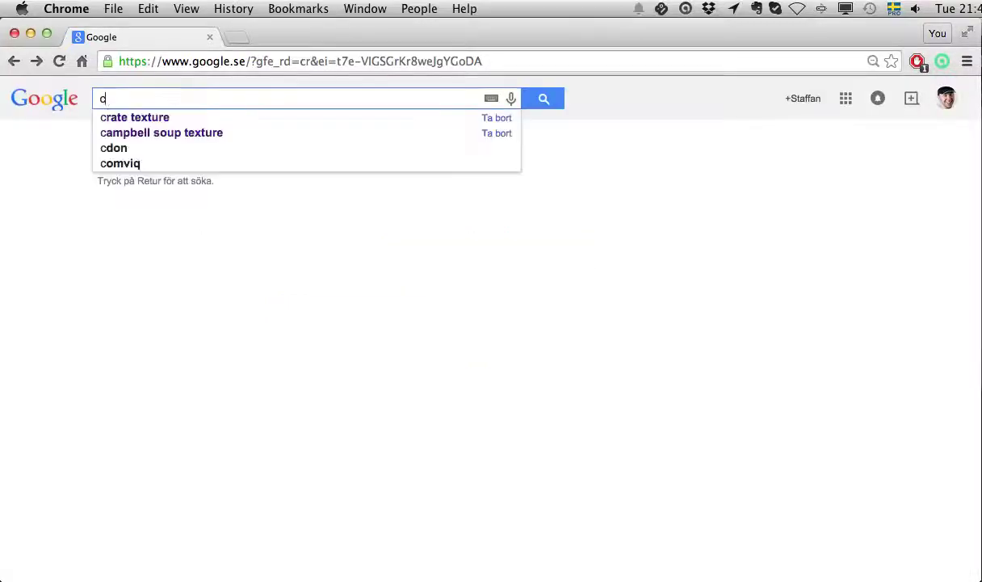
text(rate texture)
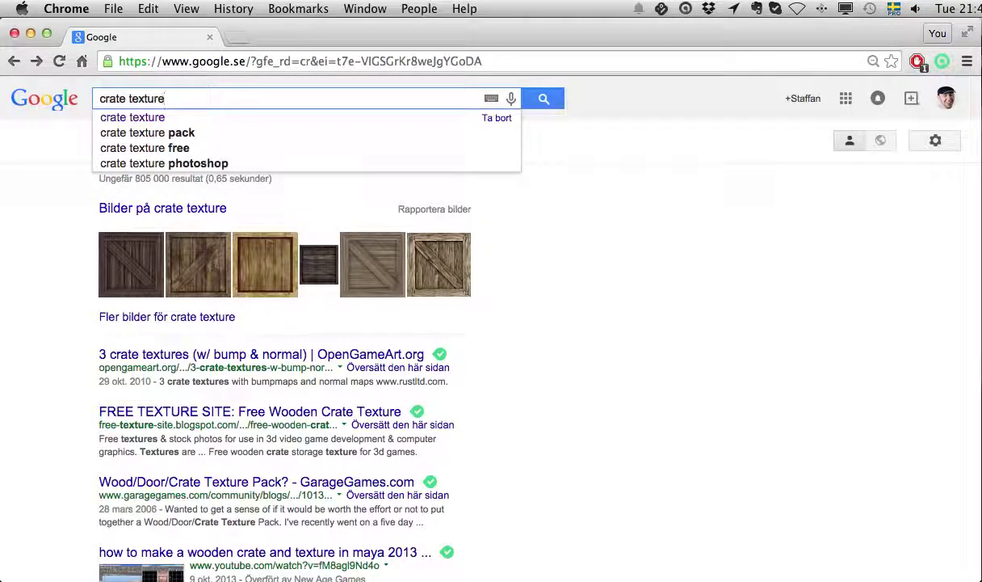
key(Return)
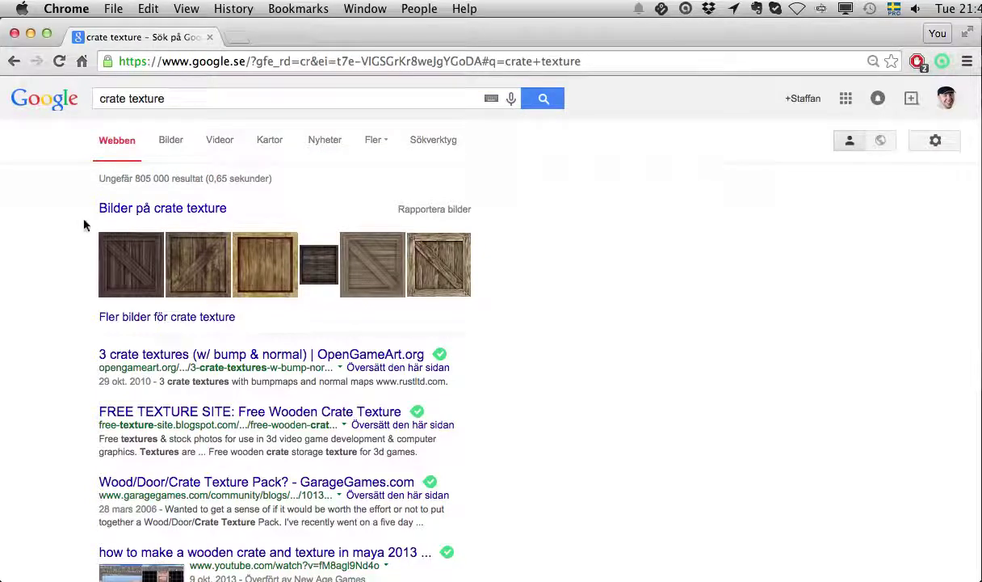
- Open the light-framed wooden crate image with vertical planks from the image results and save it to the Desktop
click(267, 268)
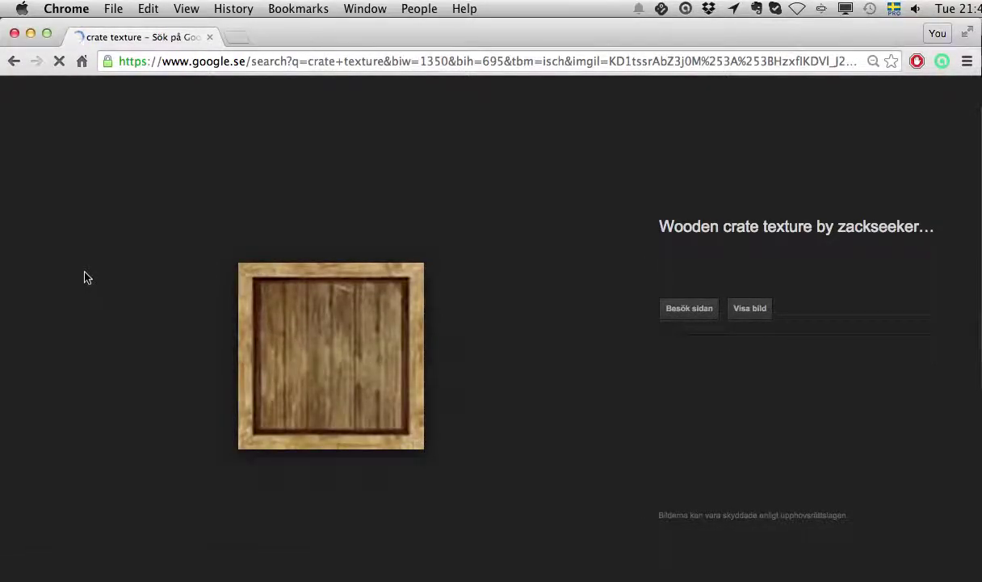
right_click(318, 323)
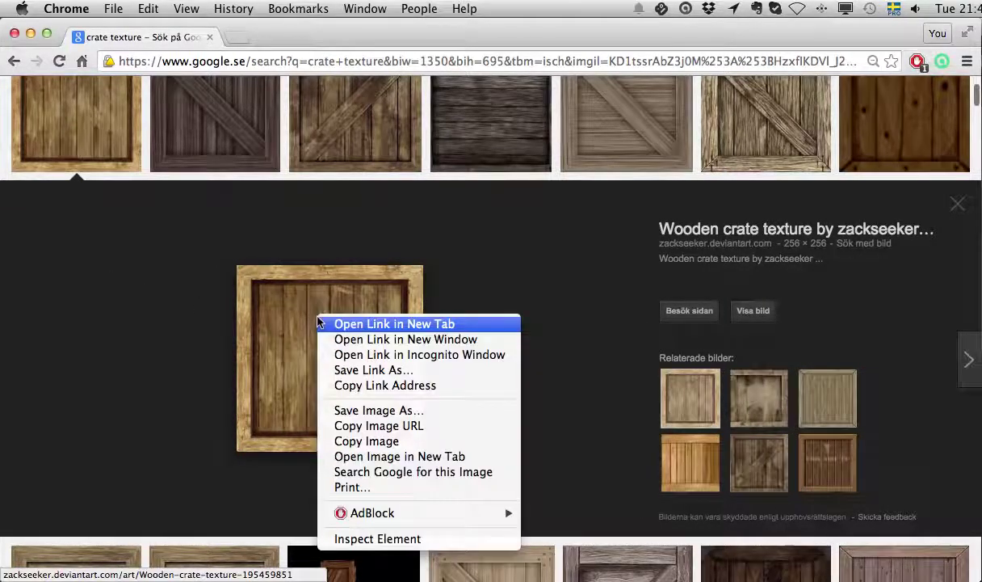
click(403, 414)
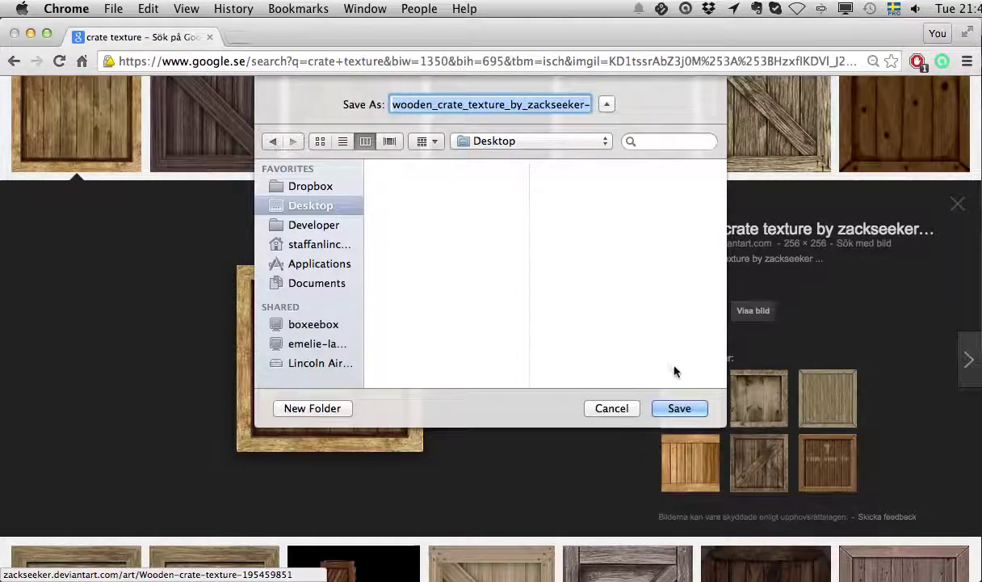
click(680, 408)
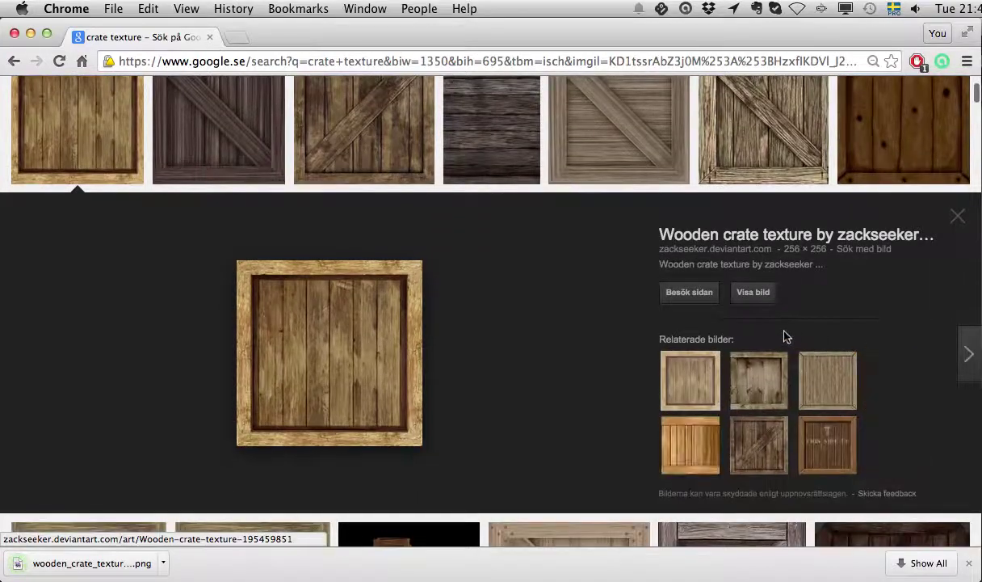
- Switch back to Maya and open the Hypershade
click(974, 329)
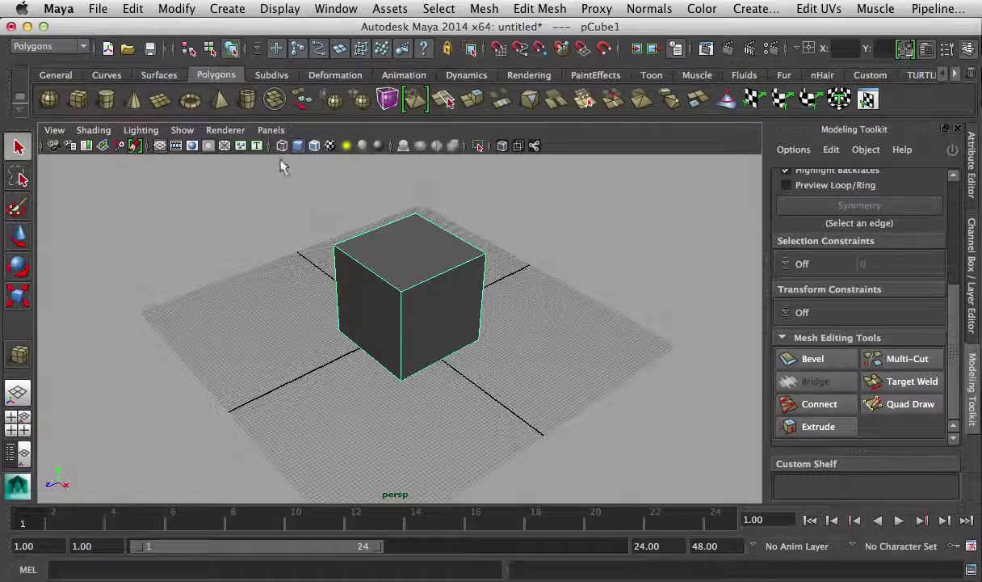
click(333, 8)
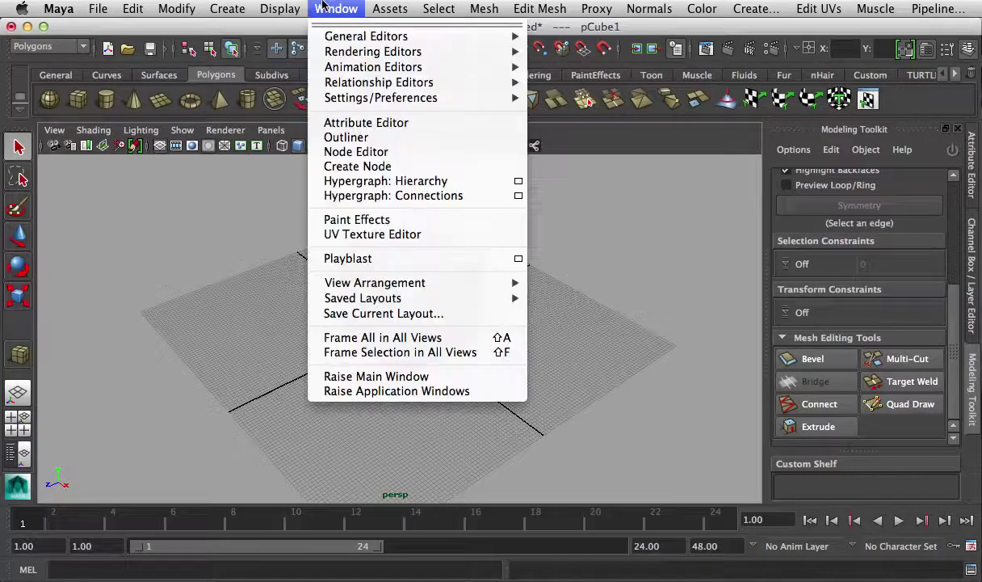
mouse_move(388, 54)
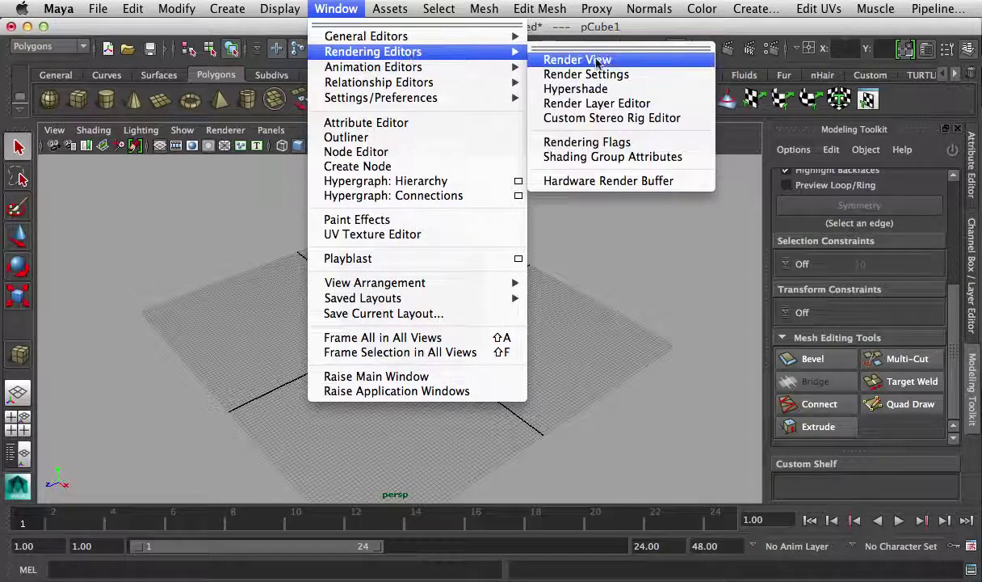
click(605, 90)
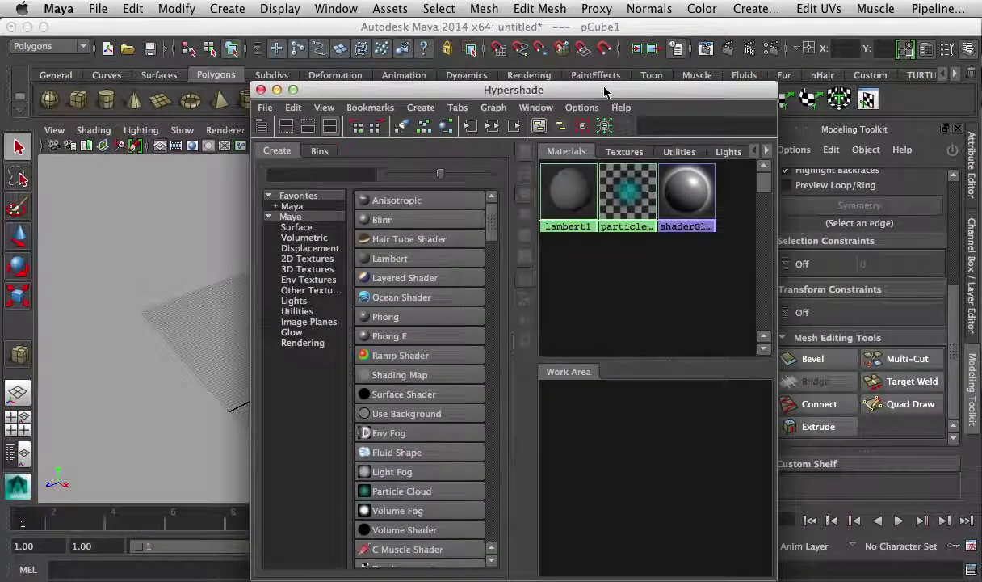
drag(604, 91, 588, 91)
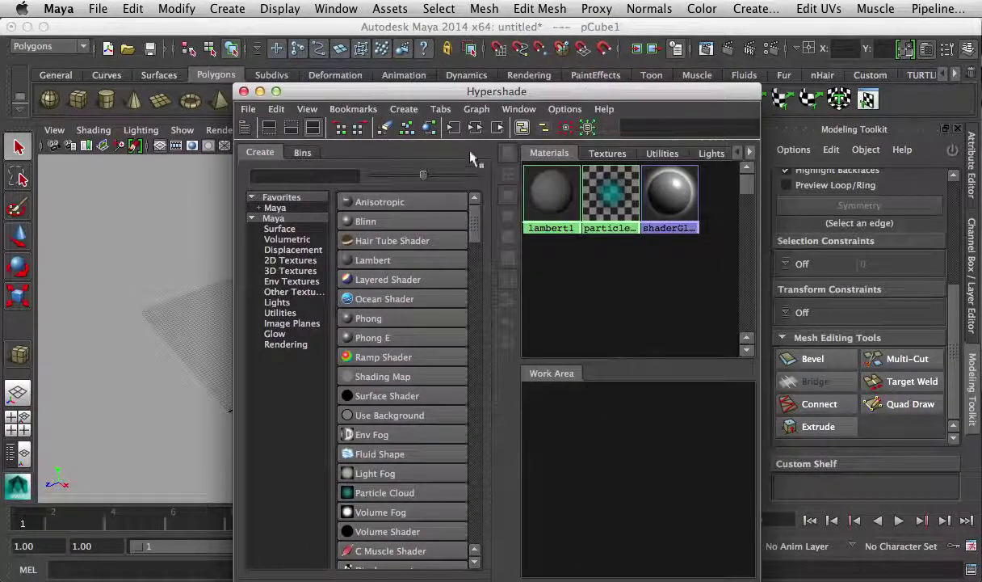
- Create a Blinn material and rename it "crate"
click(365, 221)
drag(607, 93, 598, 300)
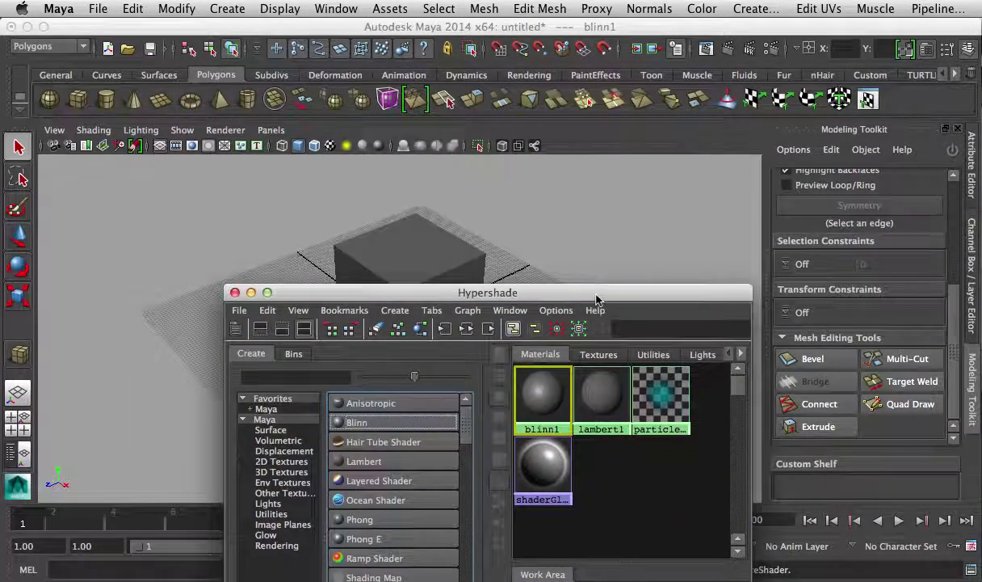
double_click(547, 390)
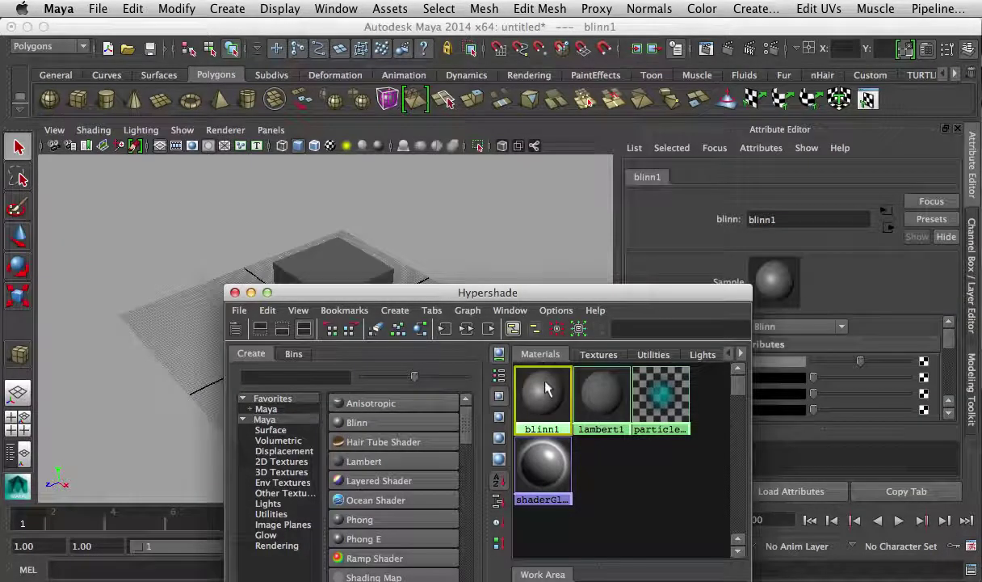
click(756, 220)
double_click(755, 220)
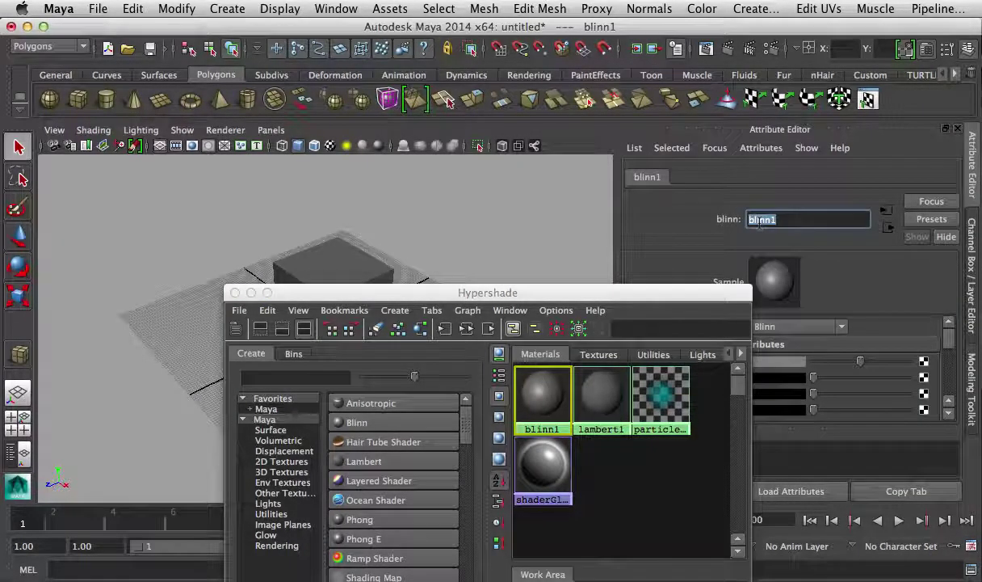
text(crite)
key(Return)
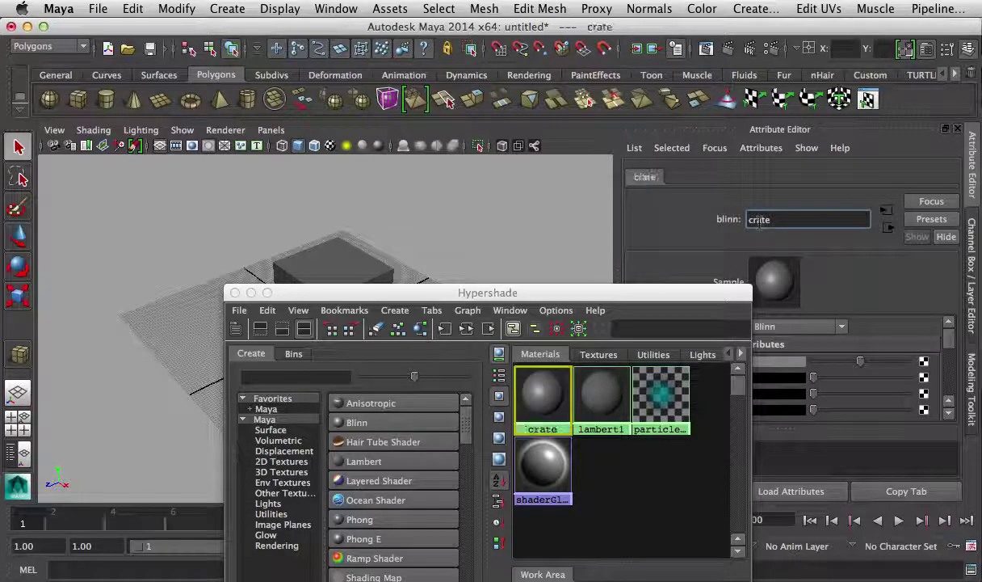
- Set the crate material's color to yellow
drag(615, 293, 442, 353)
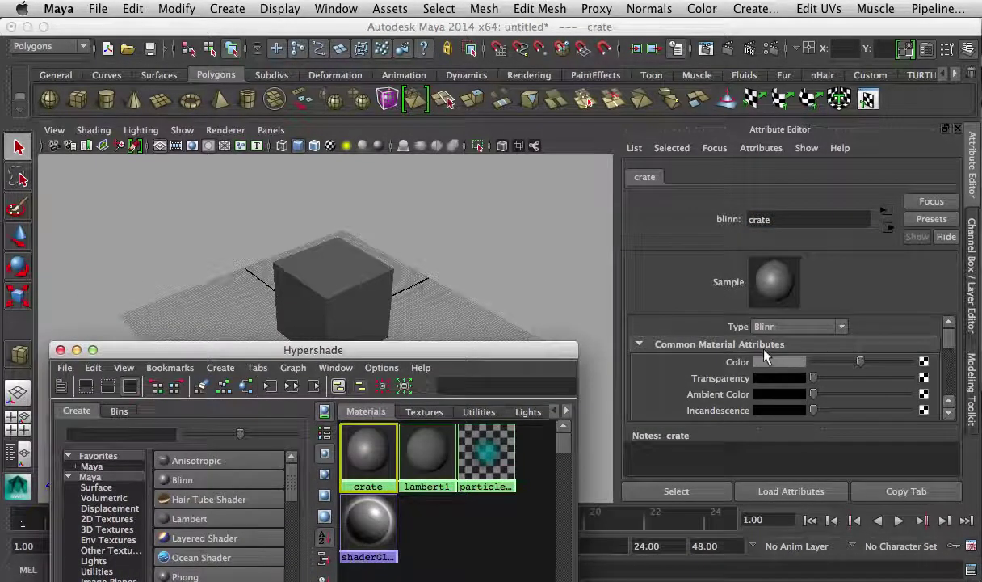
drag(847, 361, 871, 363)
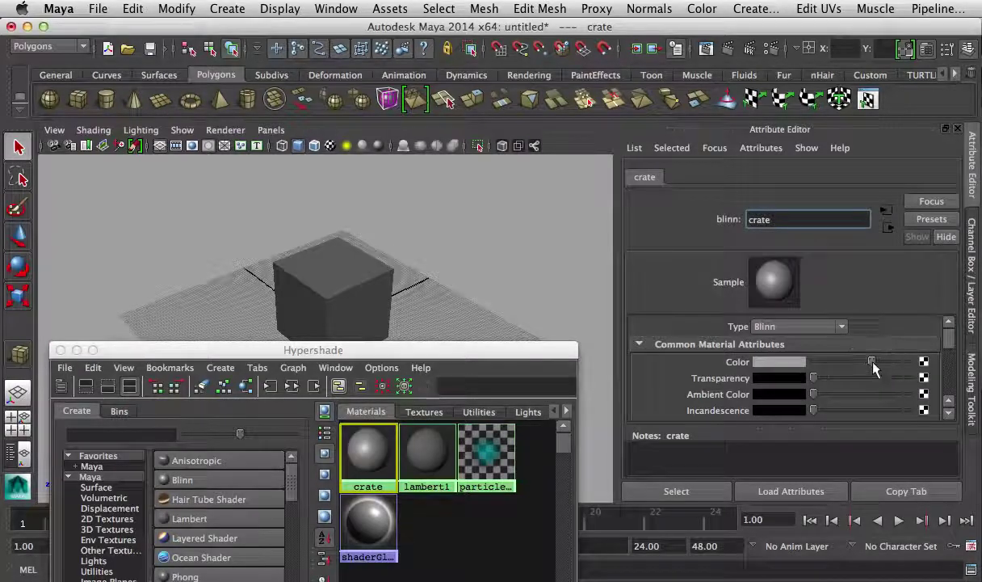
click(785, 365)
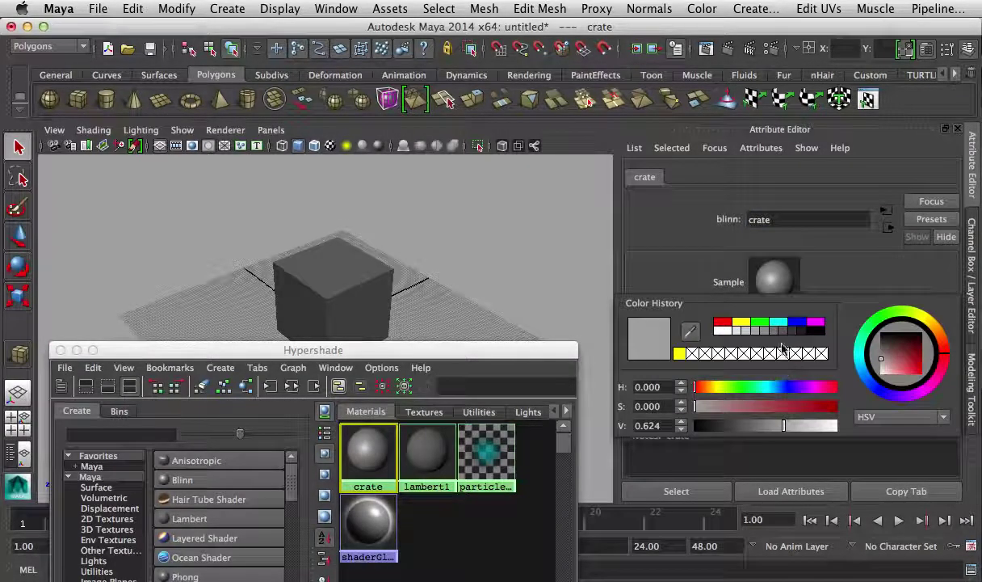
click(740, 326)
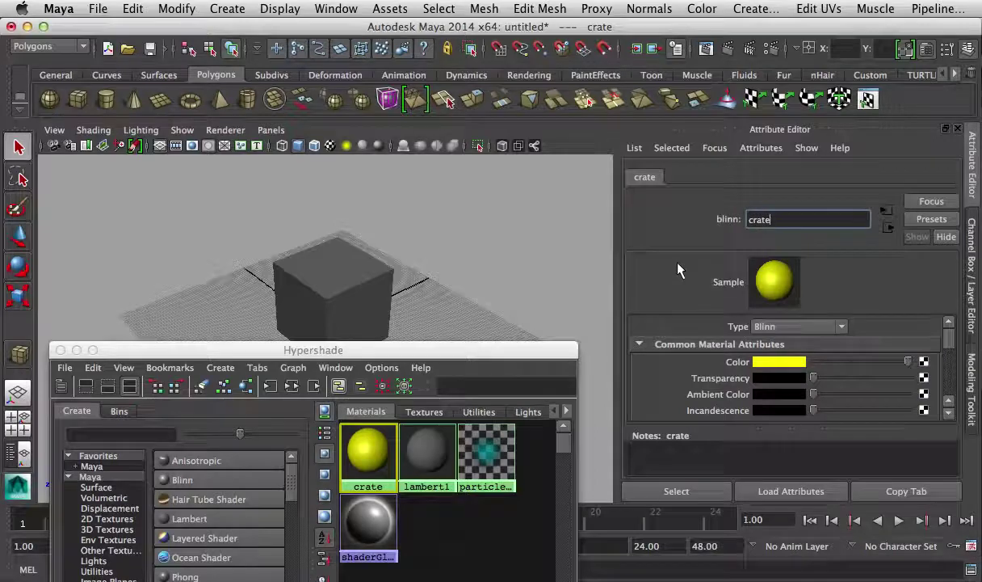
- Assign the existing crate material to the cube
drag(476, 348, 394, 367)
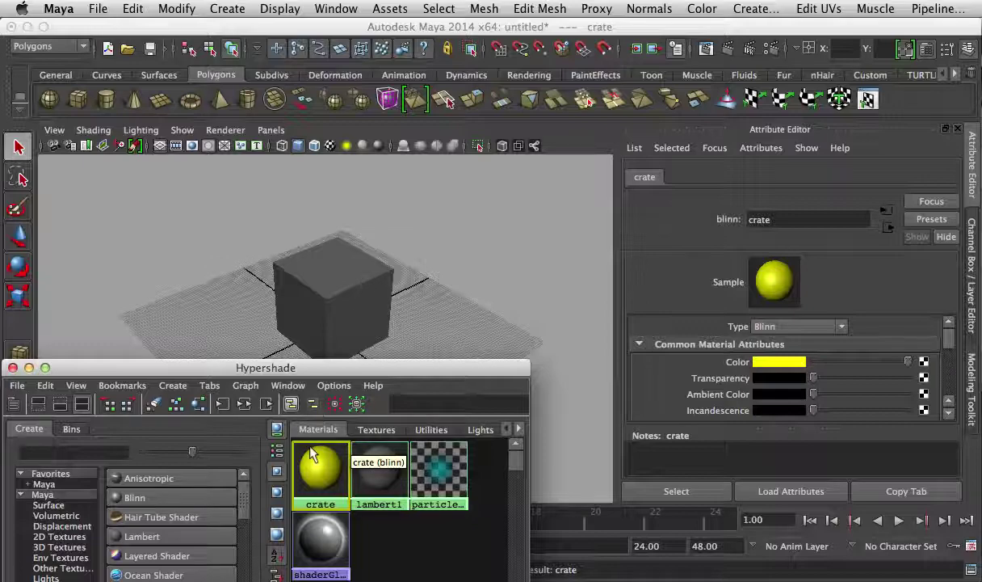
click(367, 272)
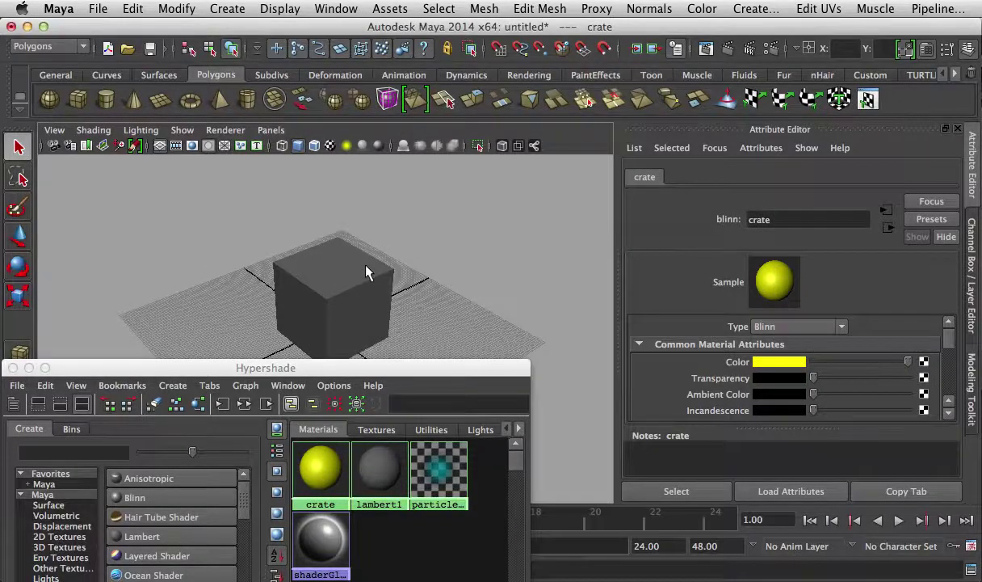
right_click(366, 227)
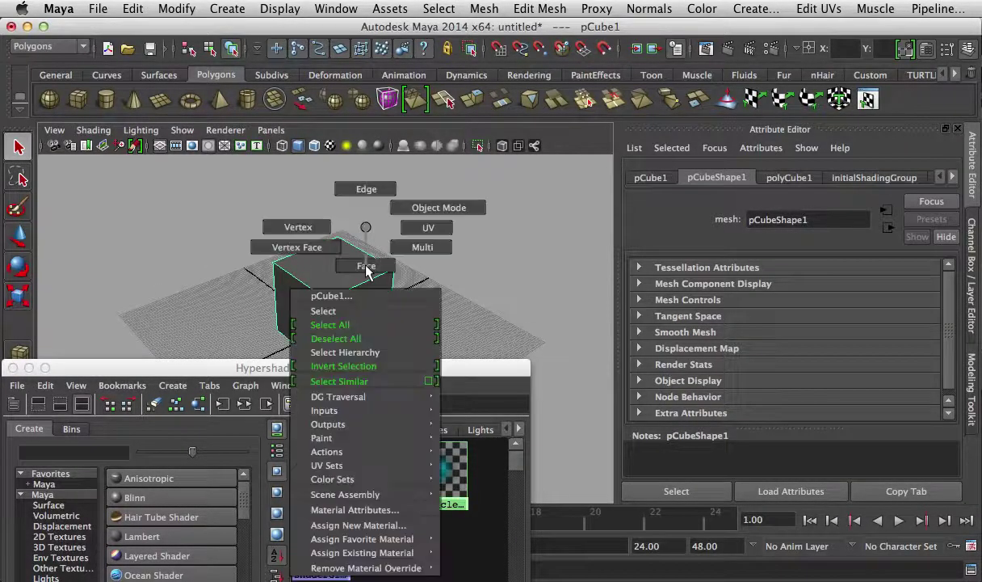
mouse_move(406, 555)
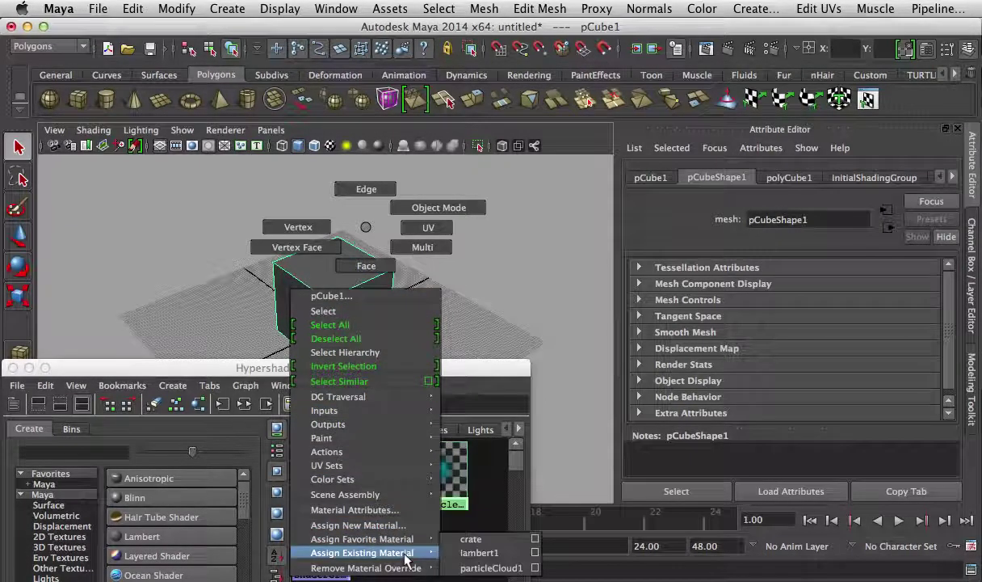
click(469, 537)
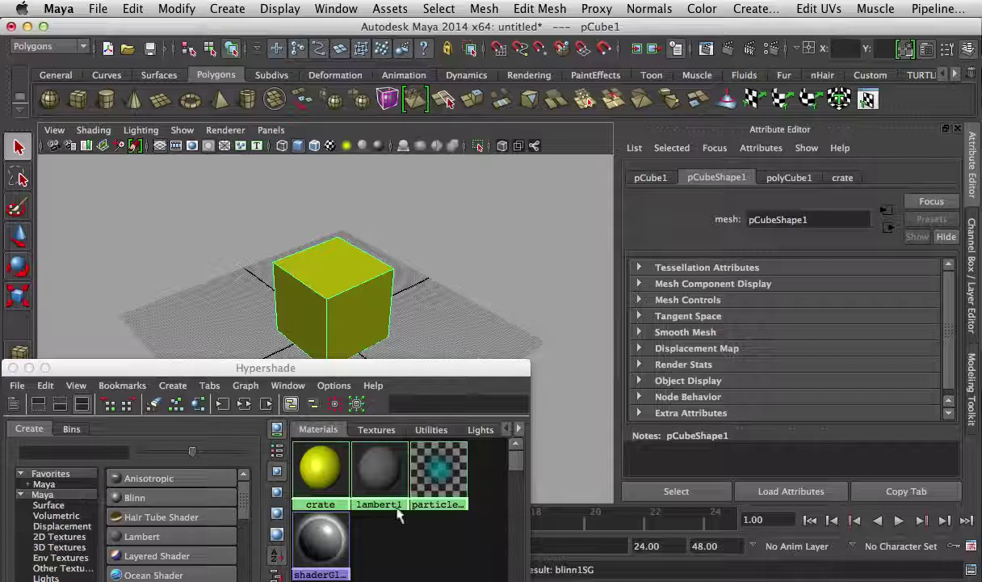
- Connect a File texture node to the crate material's color
click(315, 470)
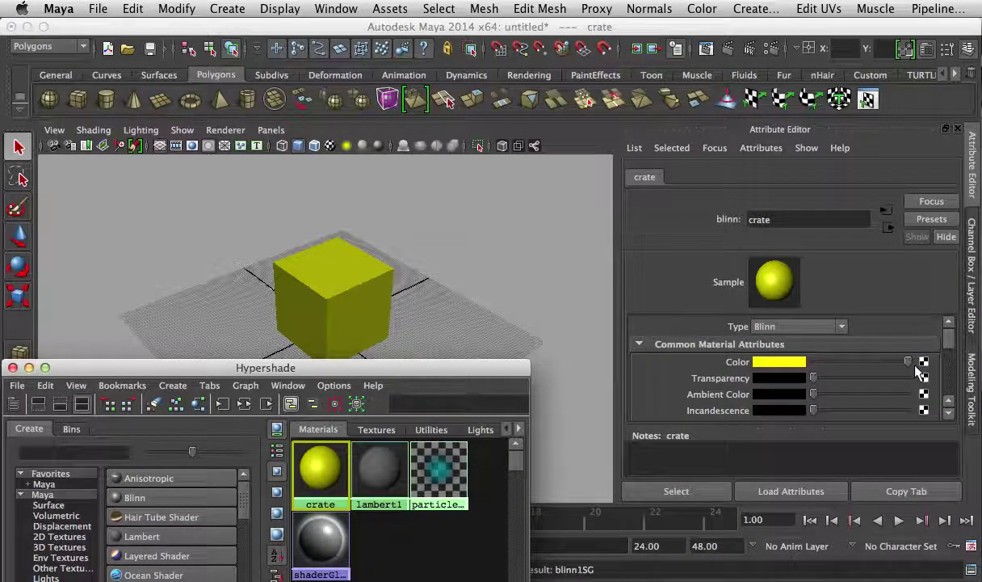
drag(861, 363, 908, 363)
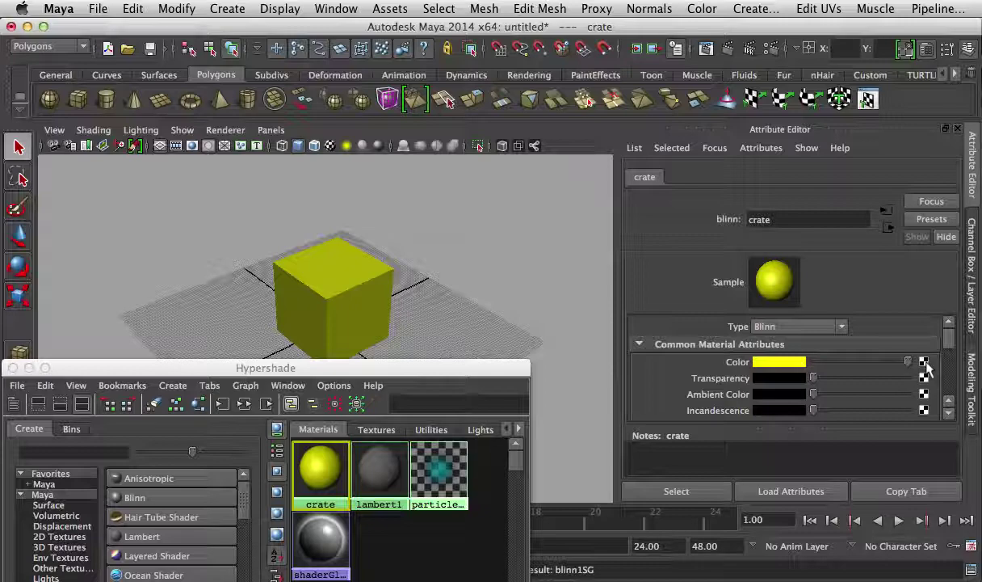
click(925, 363)
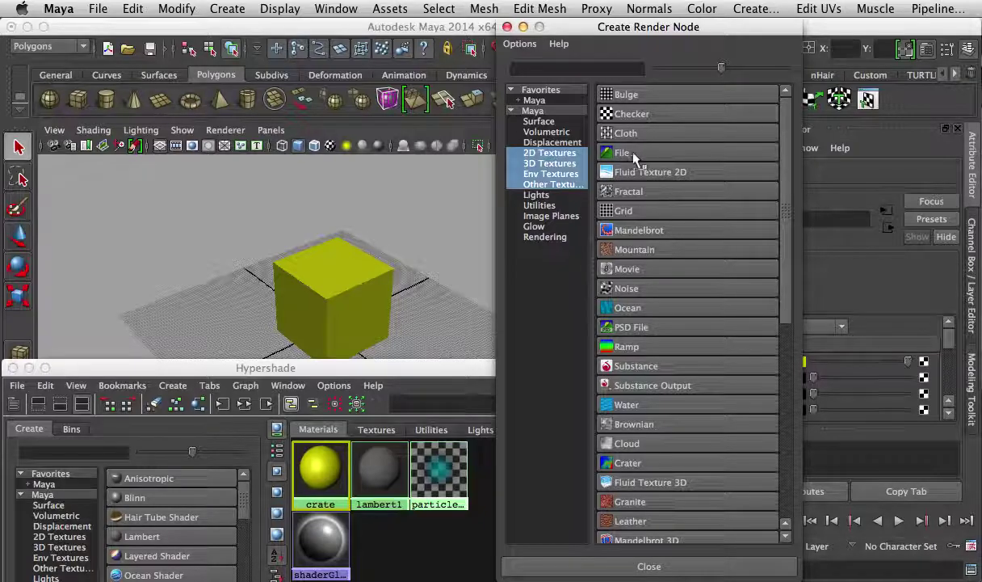
click(633, 155)
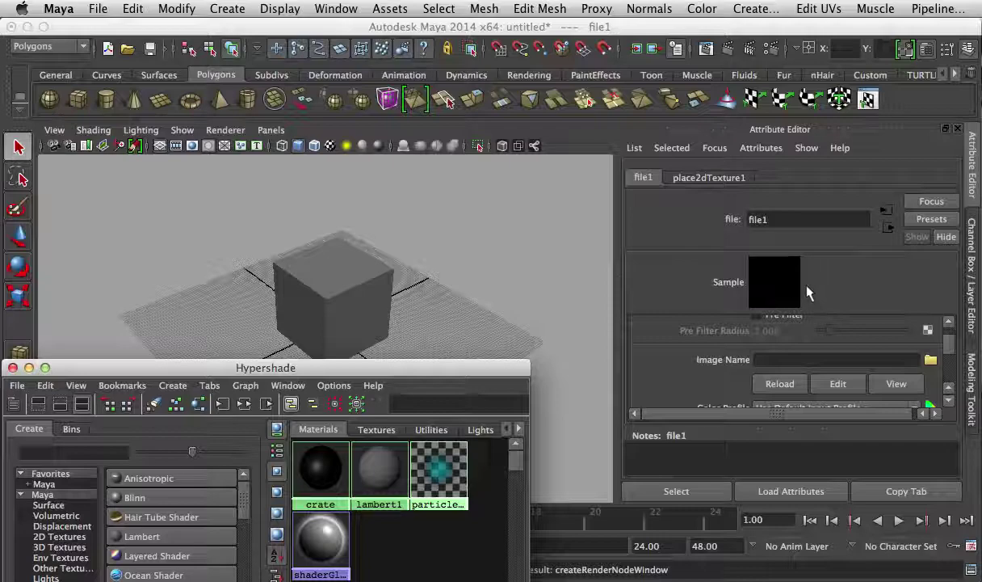
- Load wooden_crate_texture_by_zackseeker-d38ddsb.png as the file texture's image and turn on textured display in the viewport
click(931, 361)
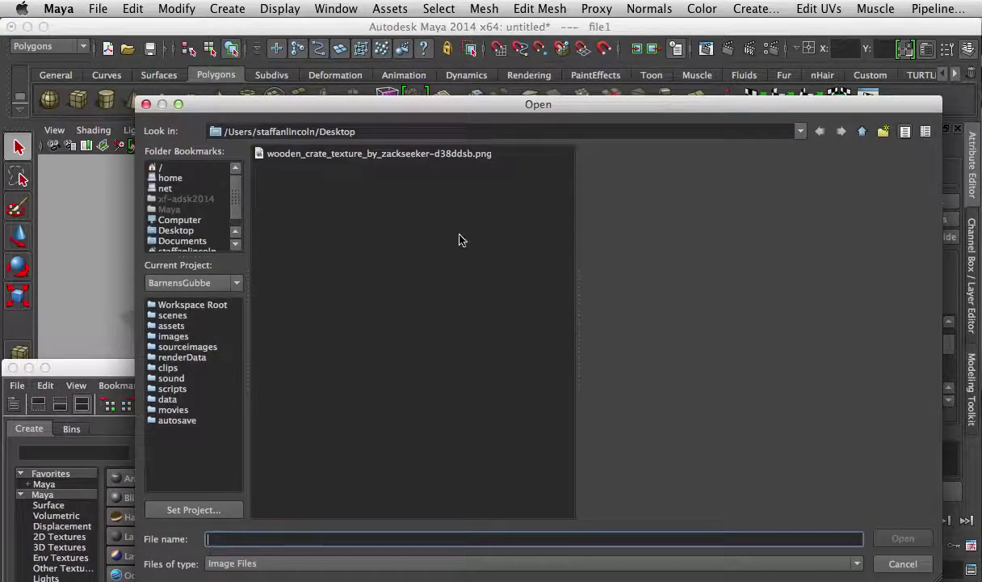
double_click(342, 155)
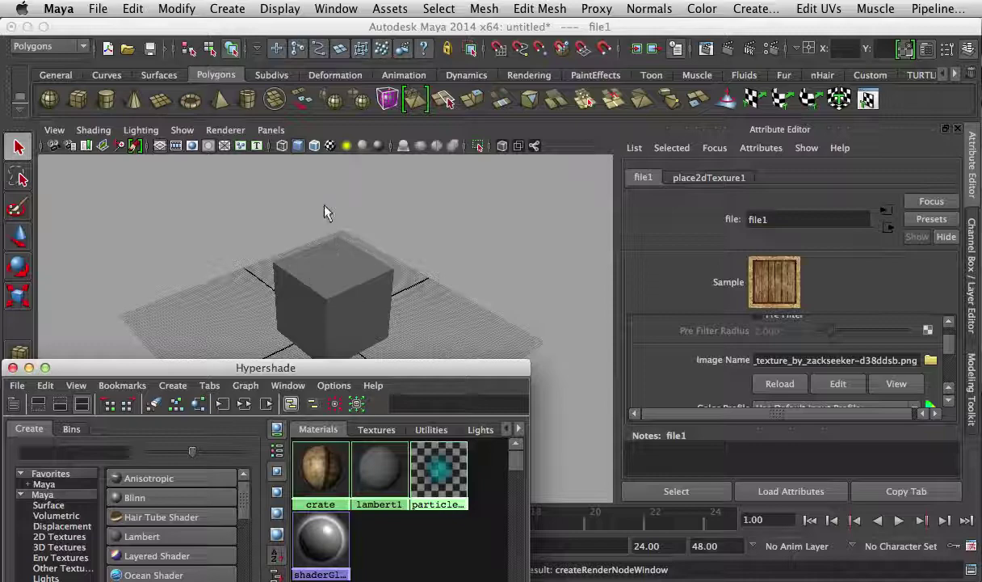
click(331, 150)
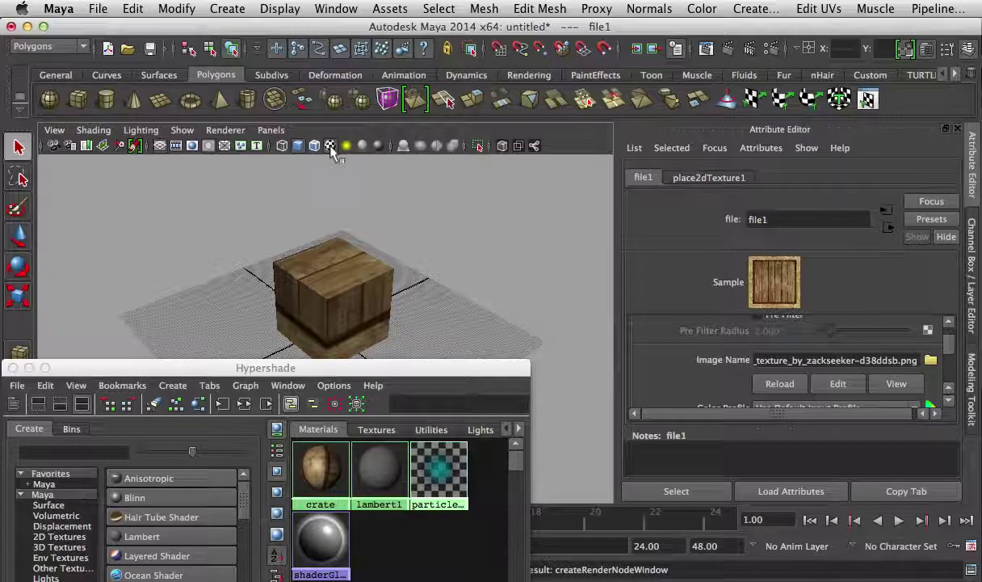
- Compare the cube in wireframe, shaded and textured display, ending in textured mode, and view it from another angle
key(4)
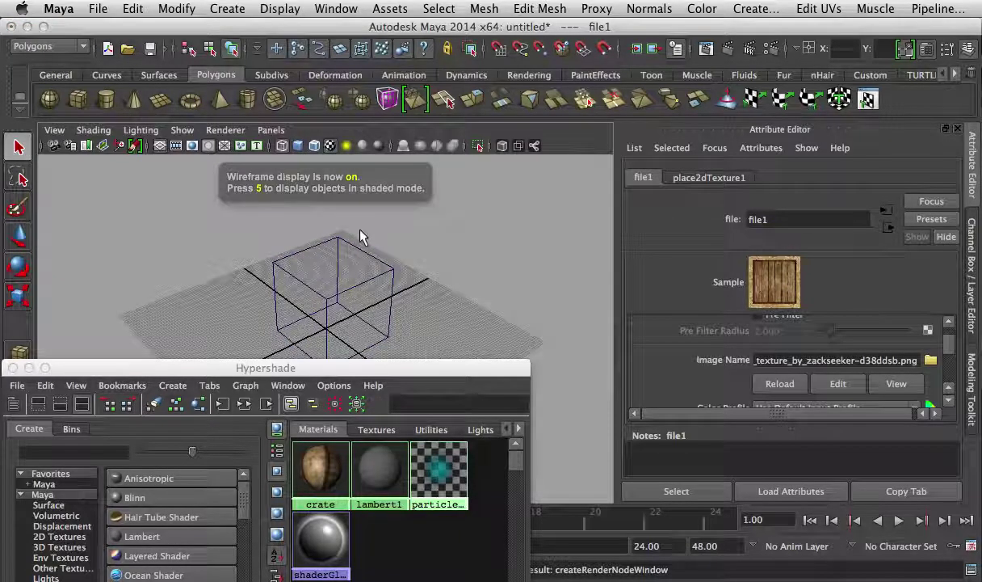
key(5)
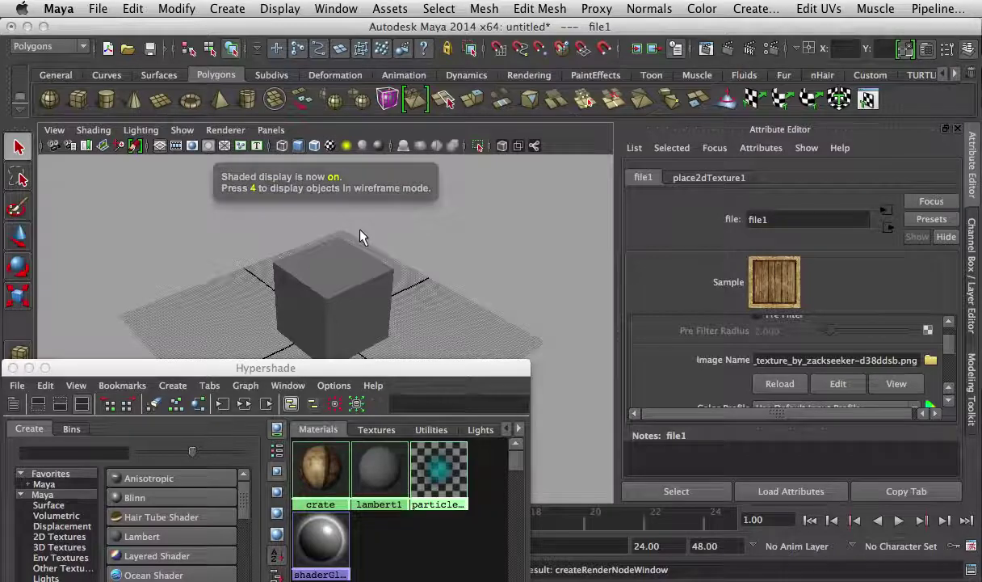
key(6)
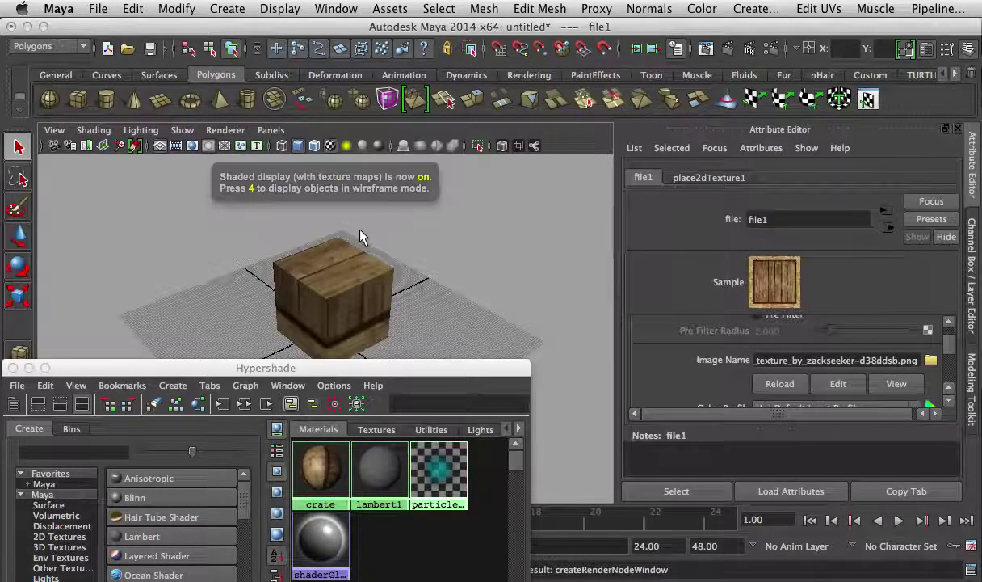
alt+drag(357, 289, 406, 292)
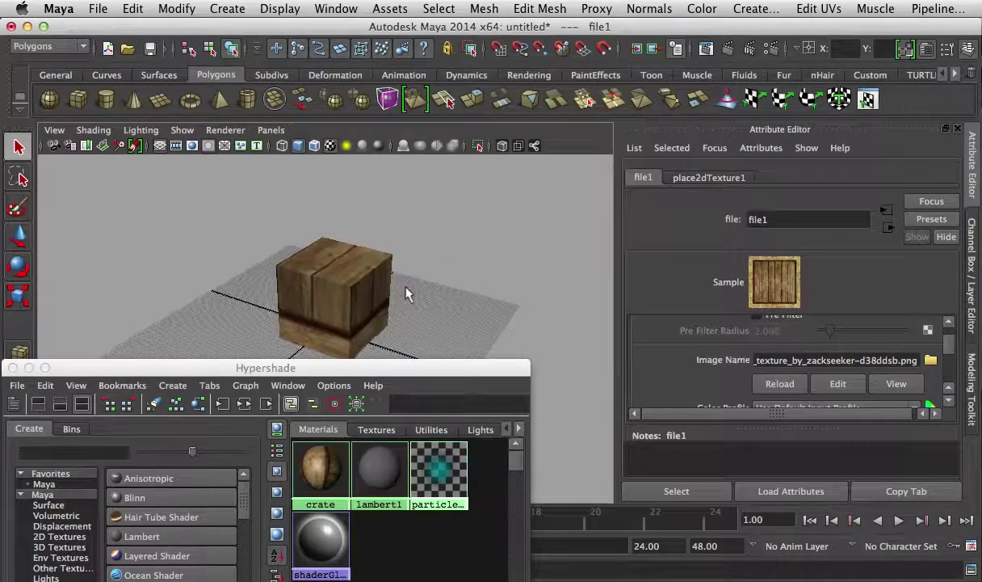
- Close the Hypershade and show the cube's UV layout over the crate image in the UV Texture Editor
drag(344, 373, 508, 220)
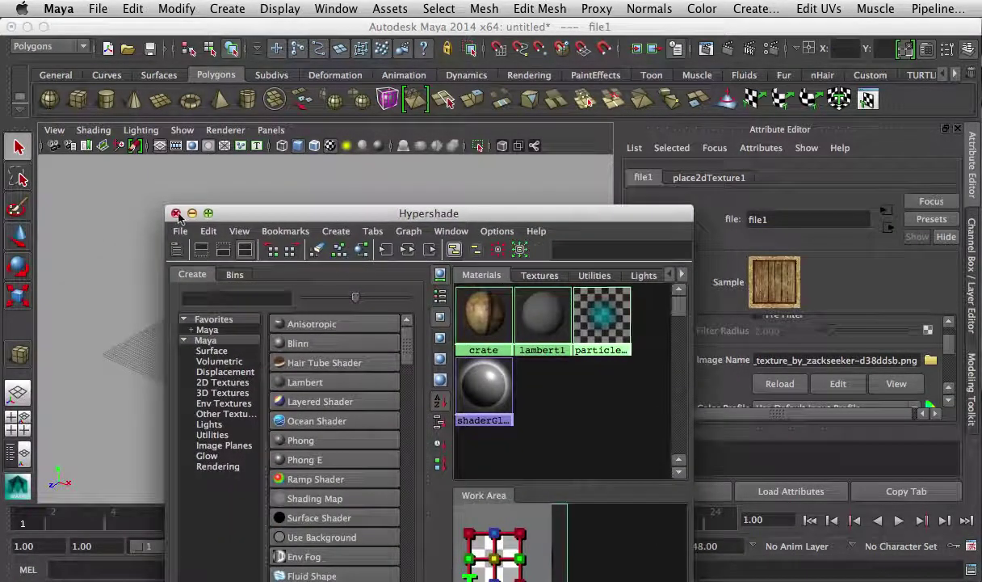
click(176, 214)
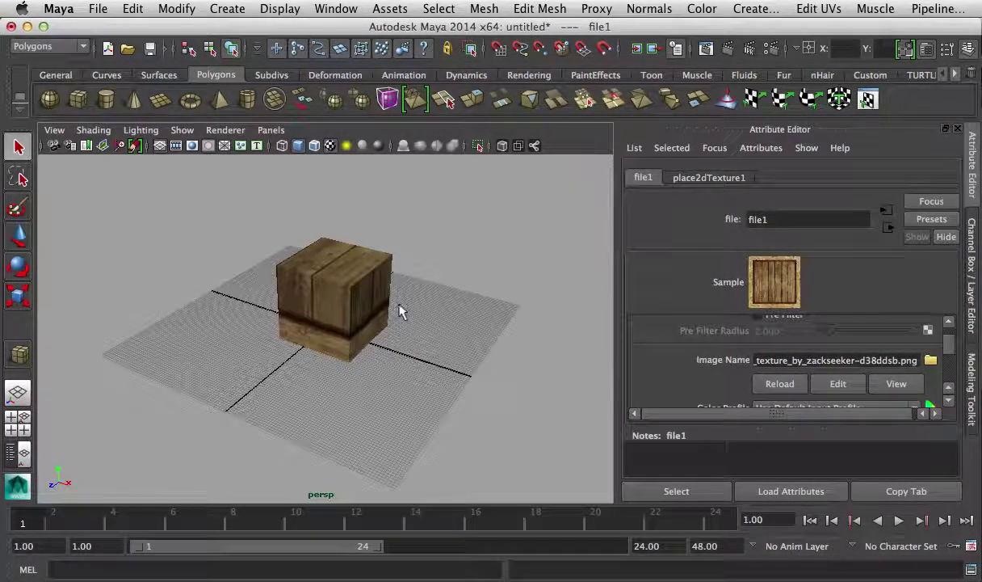
mouse_move(381, 294)
alt+mouse_down()
mouse_move(369, 282)
mouse_move(311, 351)
mouse_move(329, 340)
mouse_move(357, 345)
mouse_move(386, 292)
alt+mouse_up()
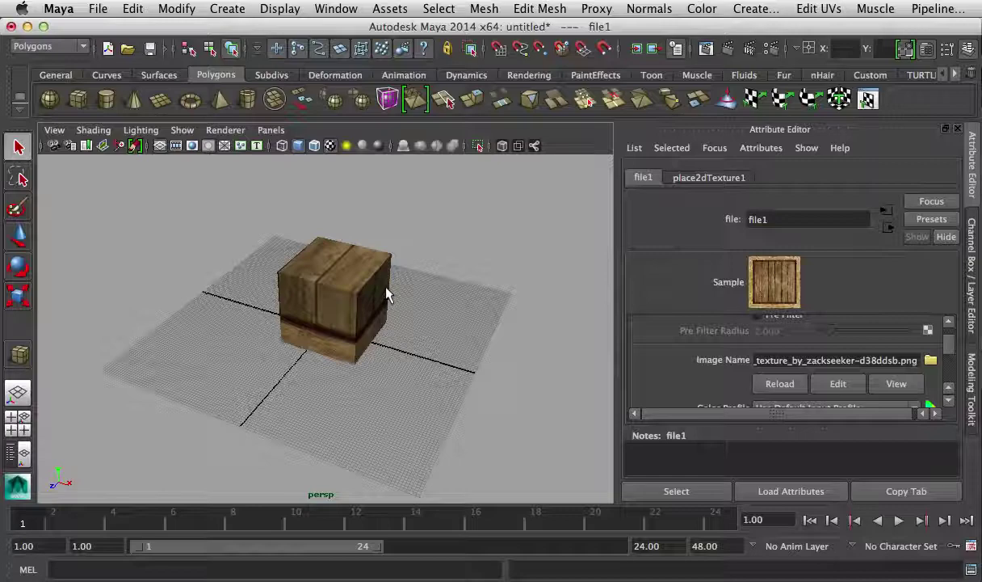
click(868, 100)
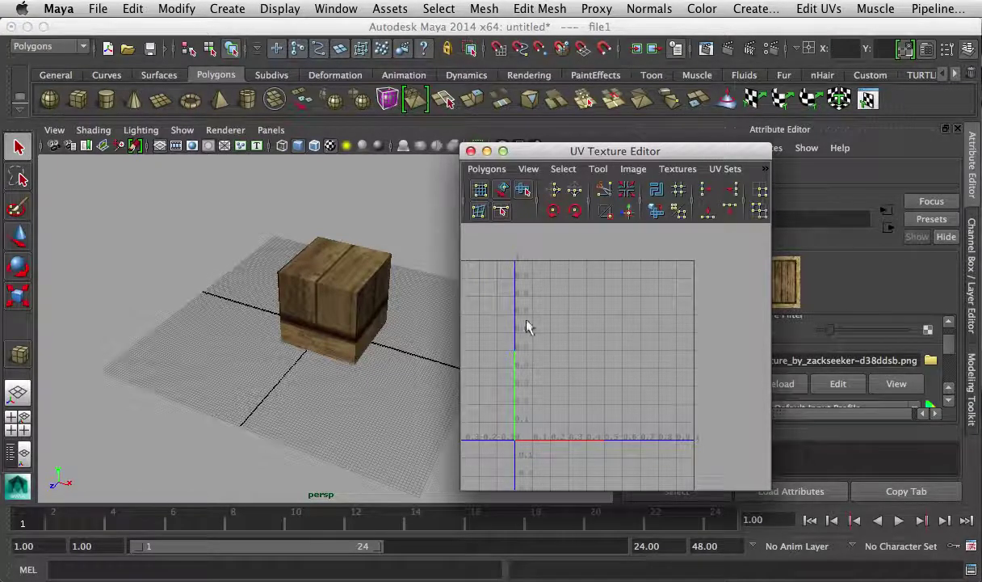
click(341, 283)
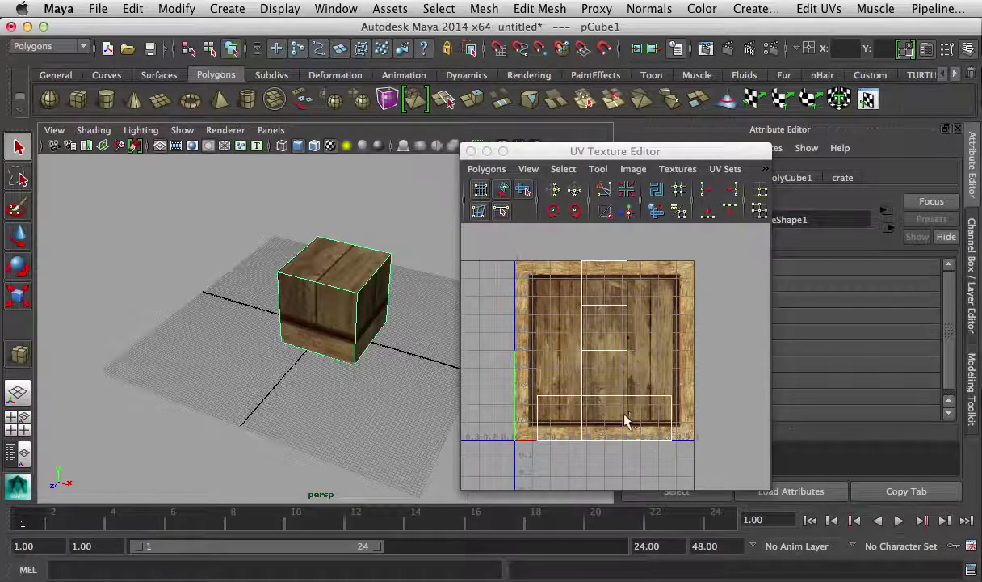
- Select all of the cube's UVs and move the whole layout downward over the crate texture
right_drag(604, 352, 661, 358)
key(F12)
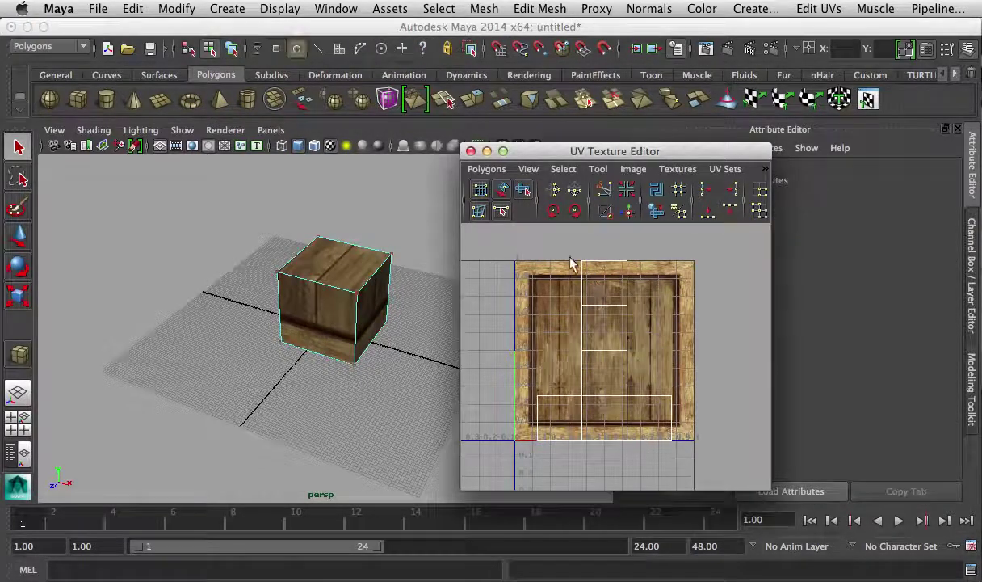
drag(515, 250, 703, 468)
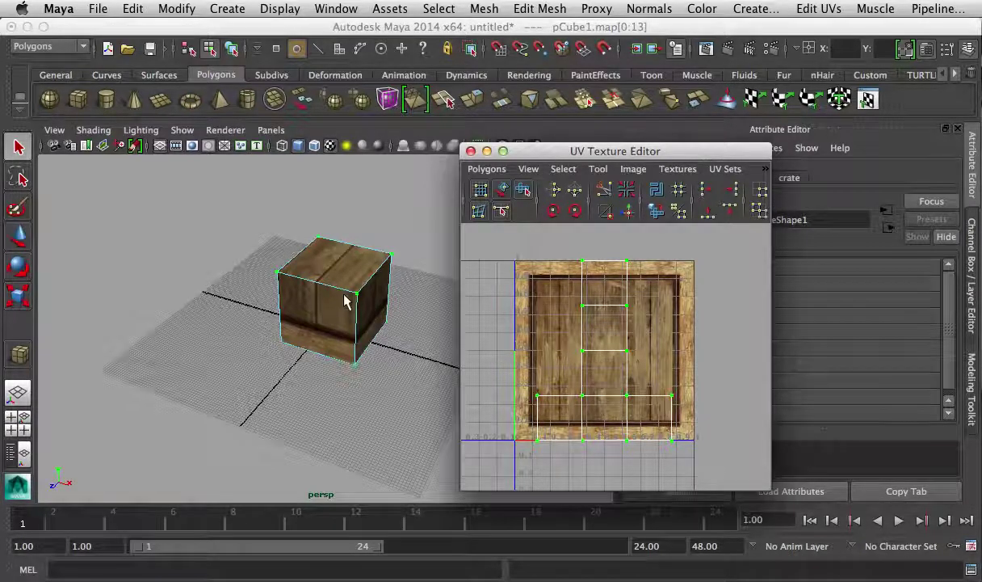
click(18, 238)
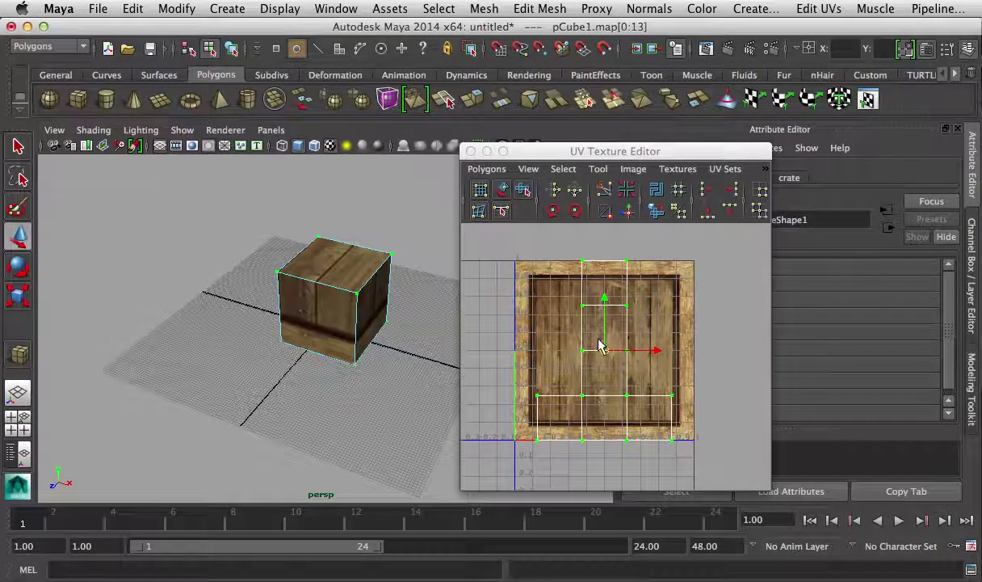
drag(606, 353, 635, 417)
- Scale the topmost square of the UV layout to about the crate image's size, move it over the image, and close the UV Texture Editor
click(575, 328)
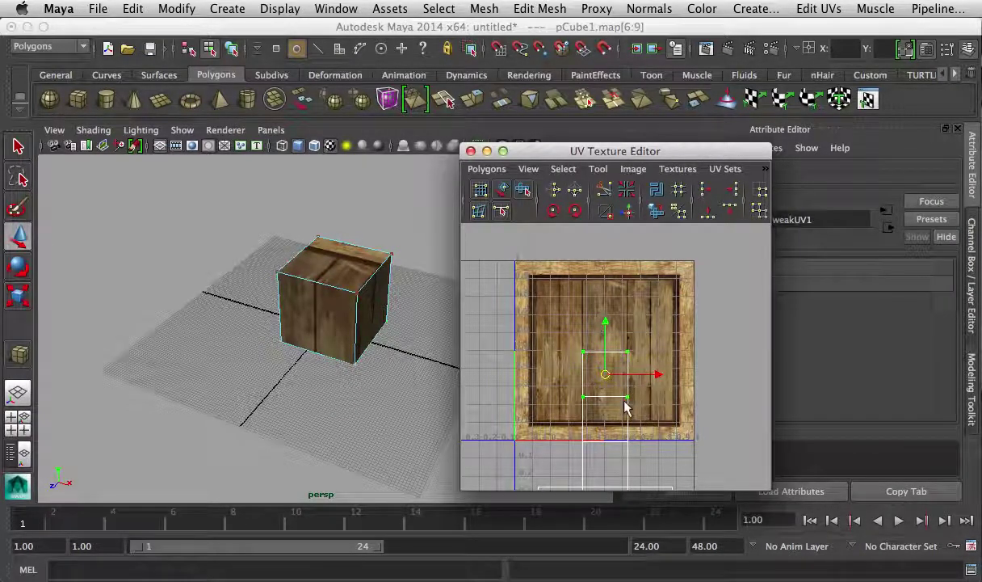
click(19, 292)
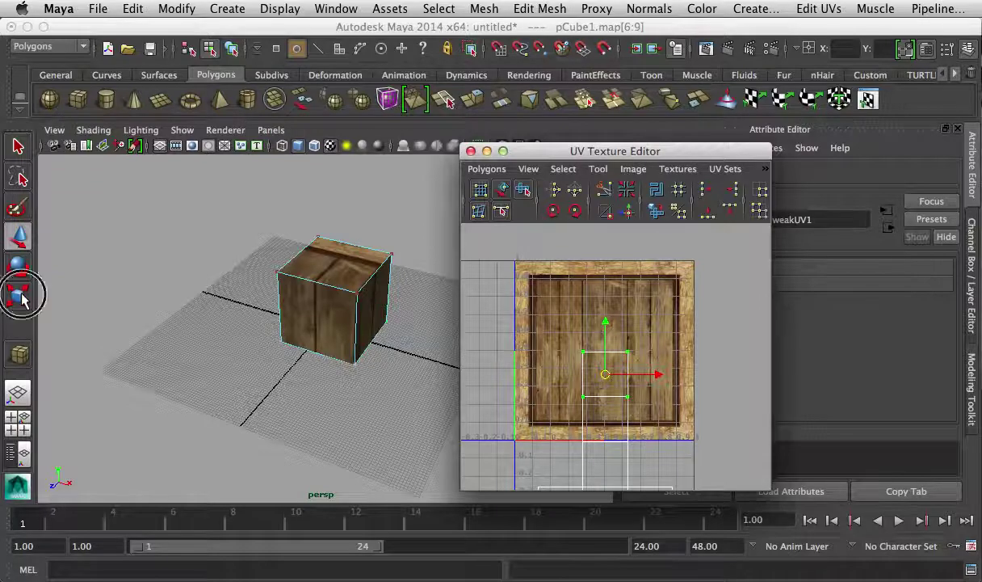
drag(606, 374, 645, 375)
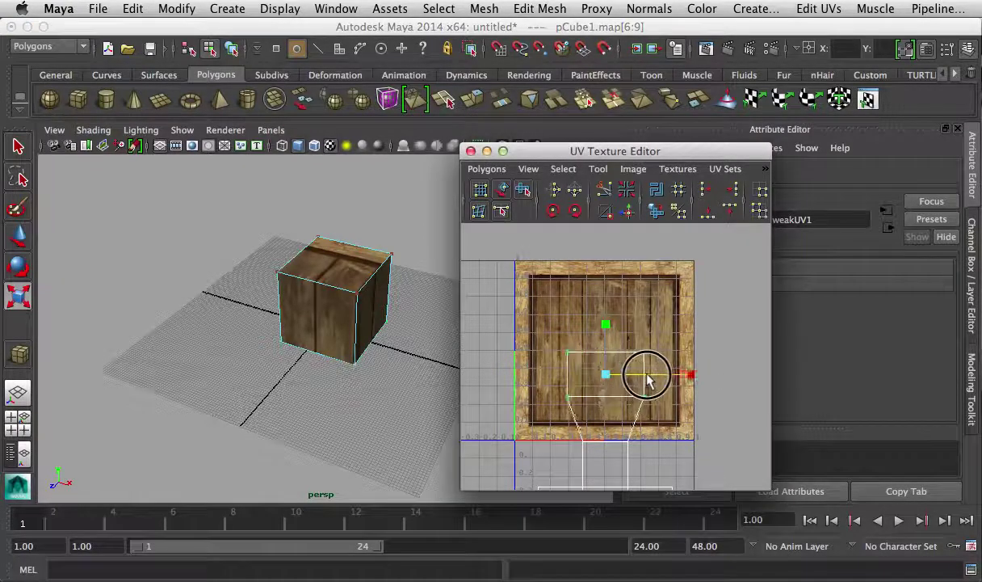
drag(605, 327, 598, 251)
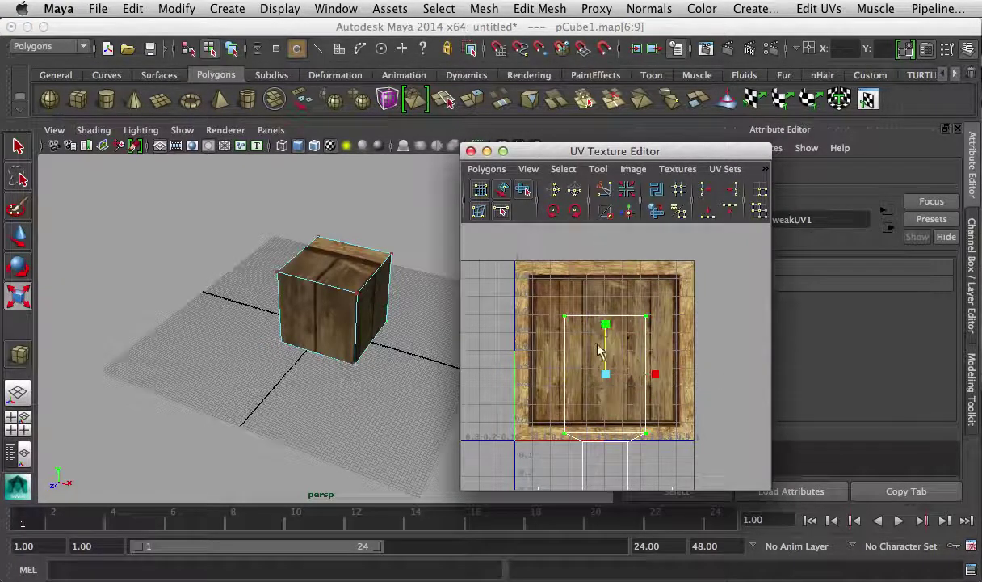
drag(655, 375, 703, 377)
drag(609, 328, 601, 299)
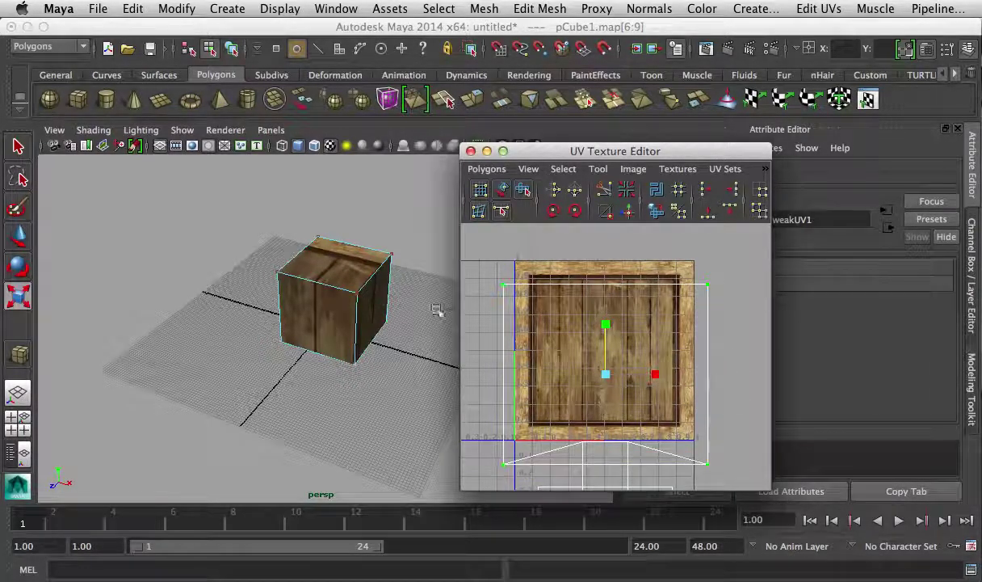
key(w)
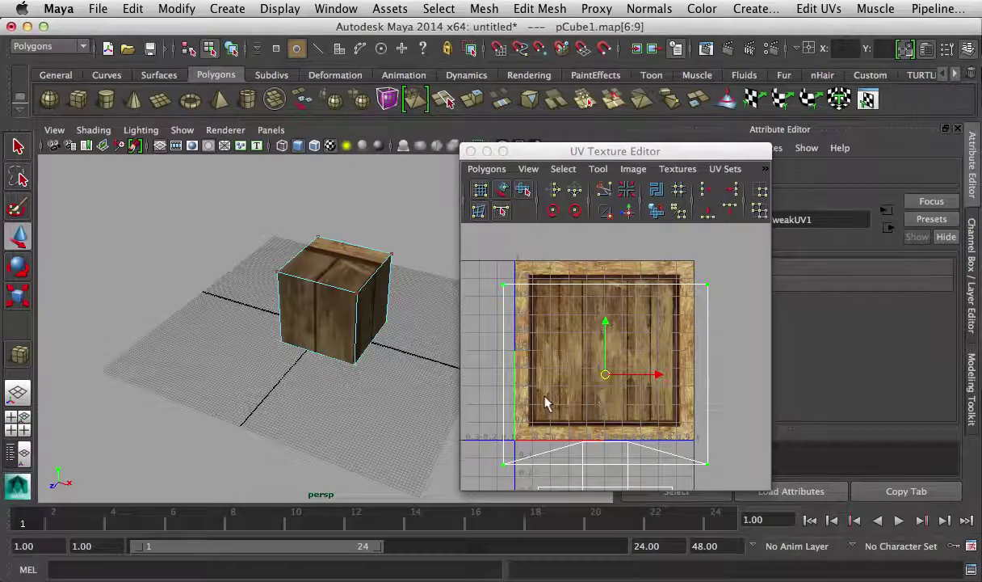
mouse_move(605, 367)
mouse_down()
mouse_move(600, 340)
mouse_move(606, 355)
mouse_up()
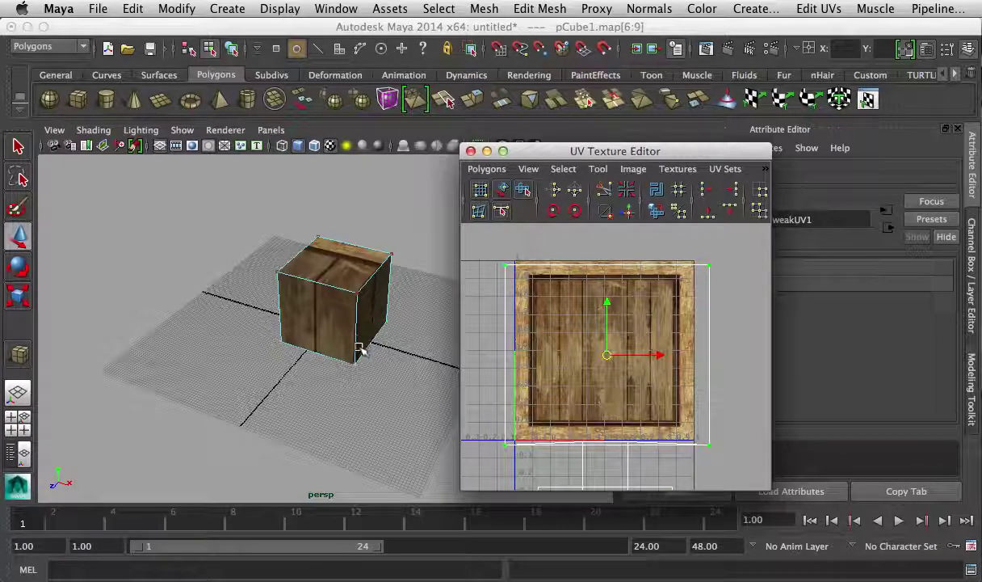
click(471, 152)
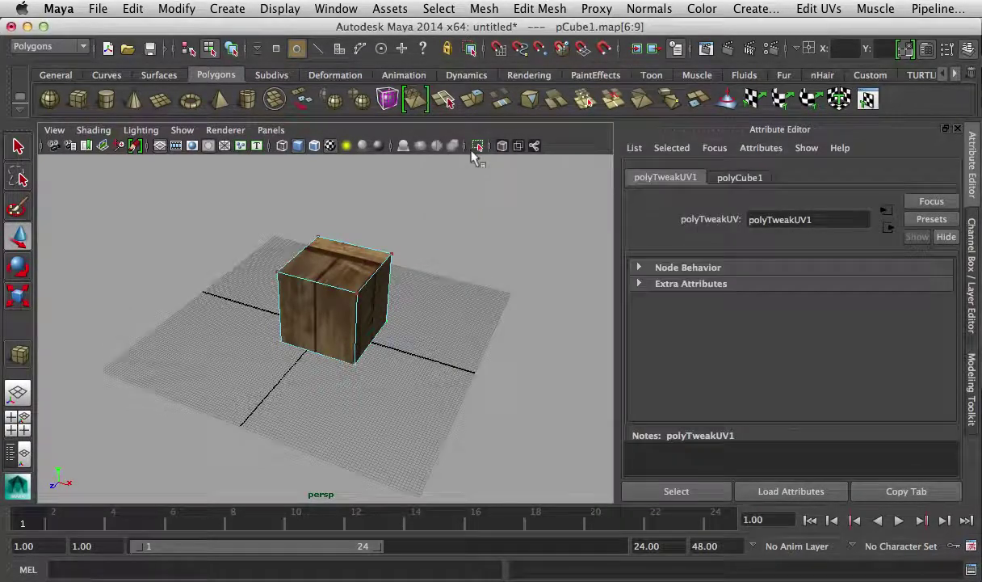
- Apply Planar Mapping with reset settings to the cube's front face, fitted to the bounding box and projected from the camera
right_click(323, 303)
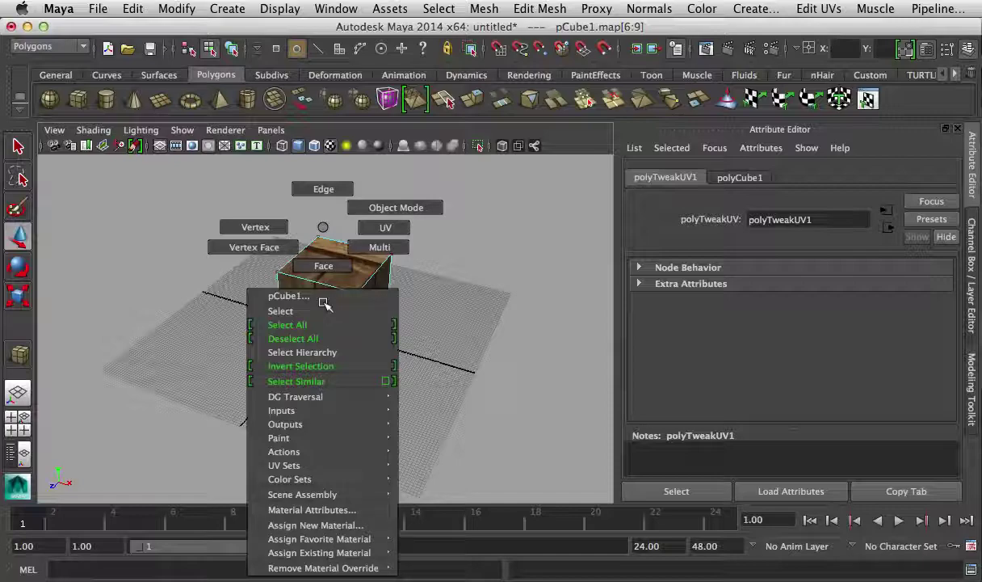
click(323, 265)
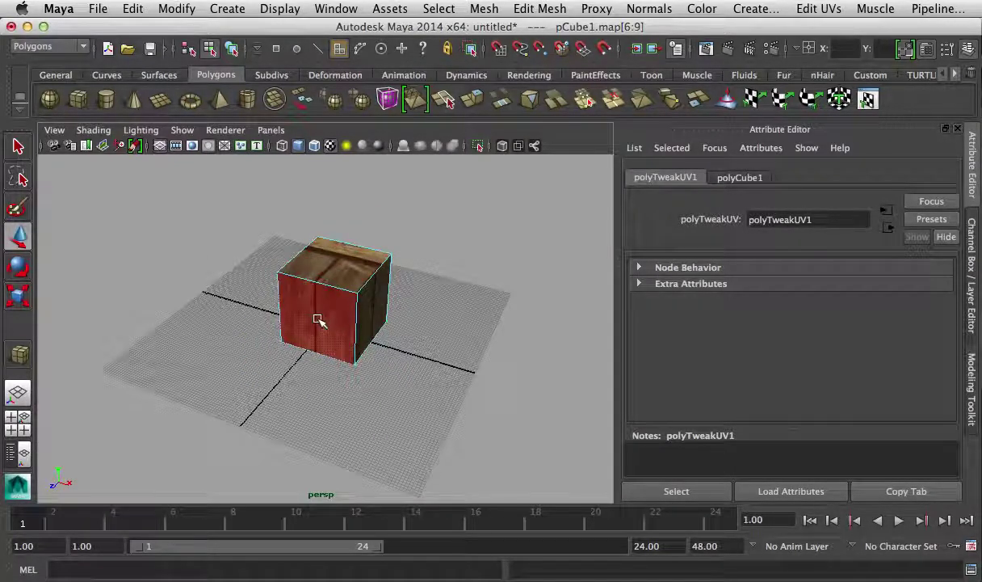
click(319, 321)
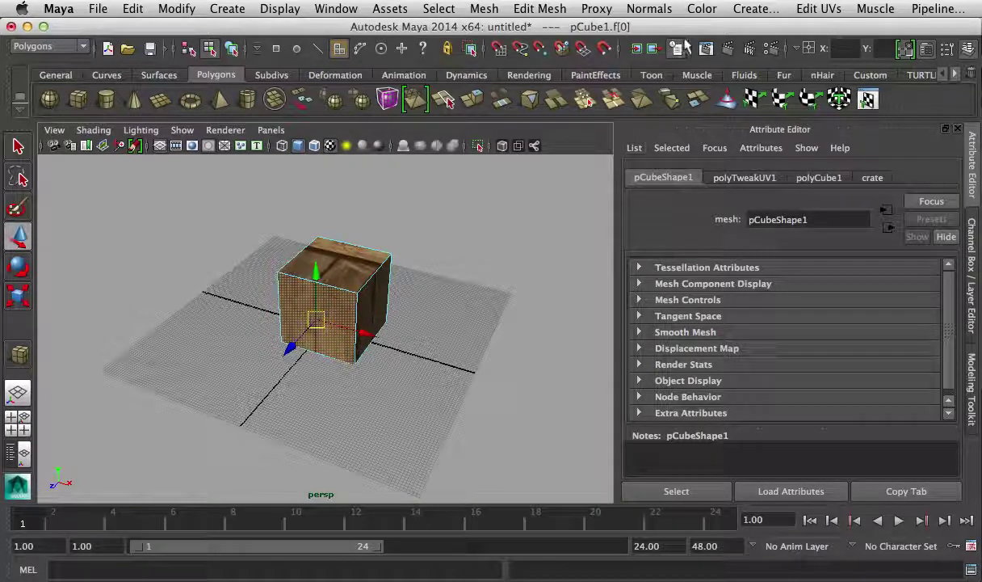
click(764, 9)
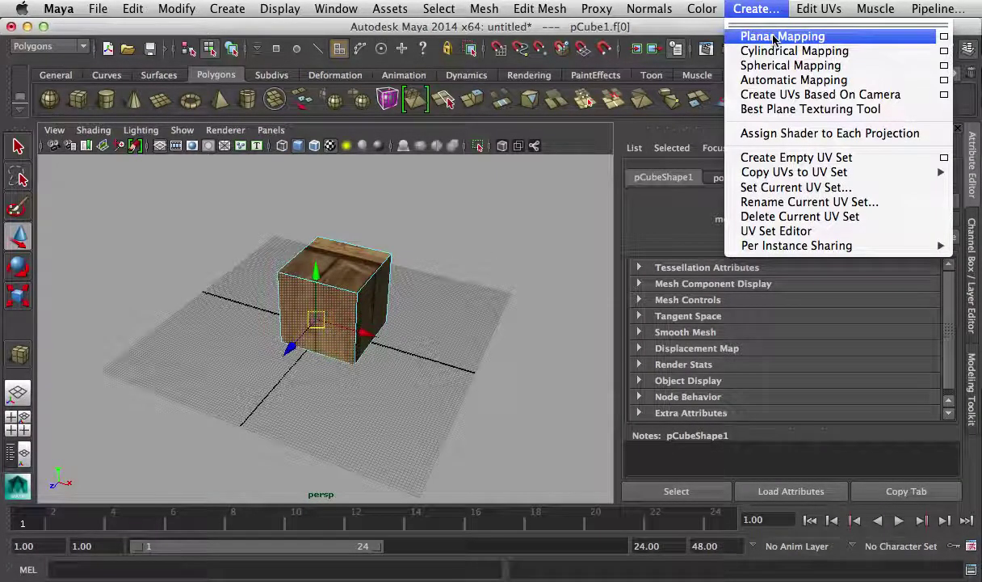
click(944, 37)
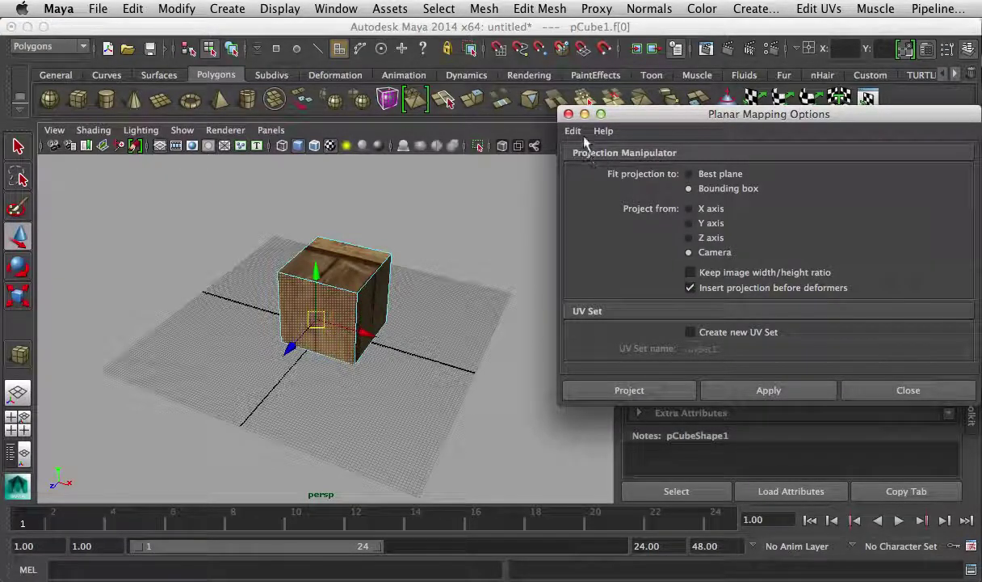
click(573, 131)
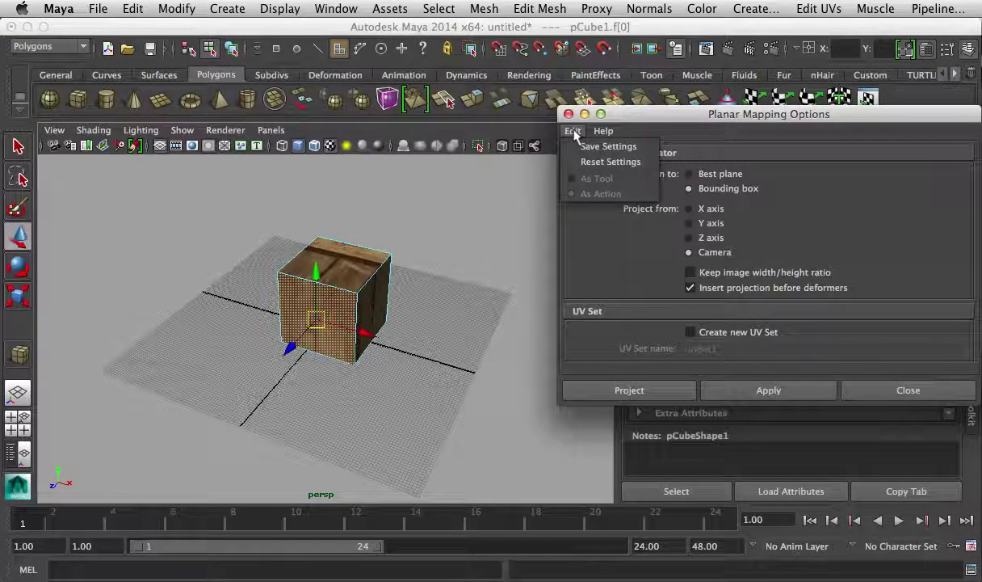
click(577, 167)
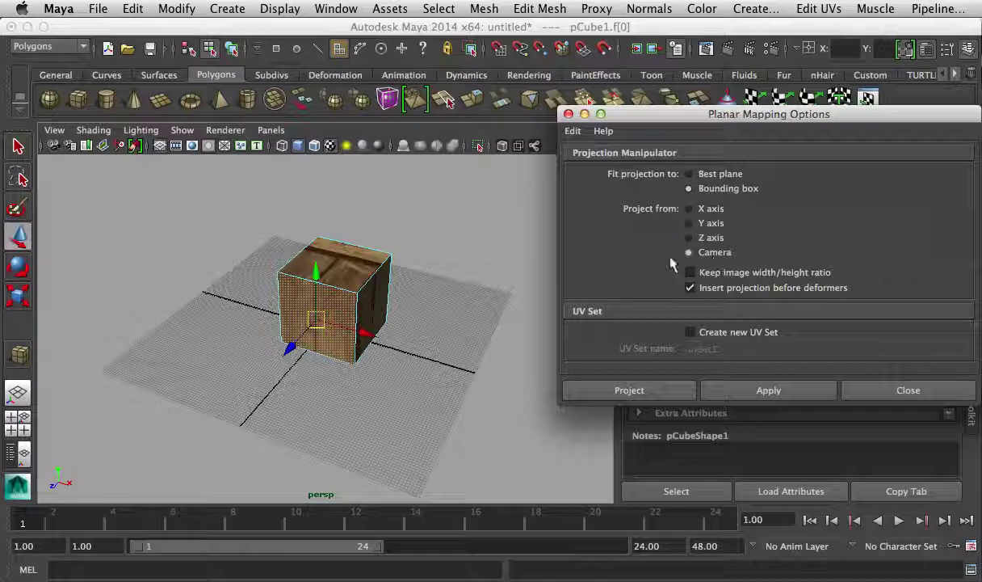
click(623, 390)
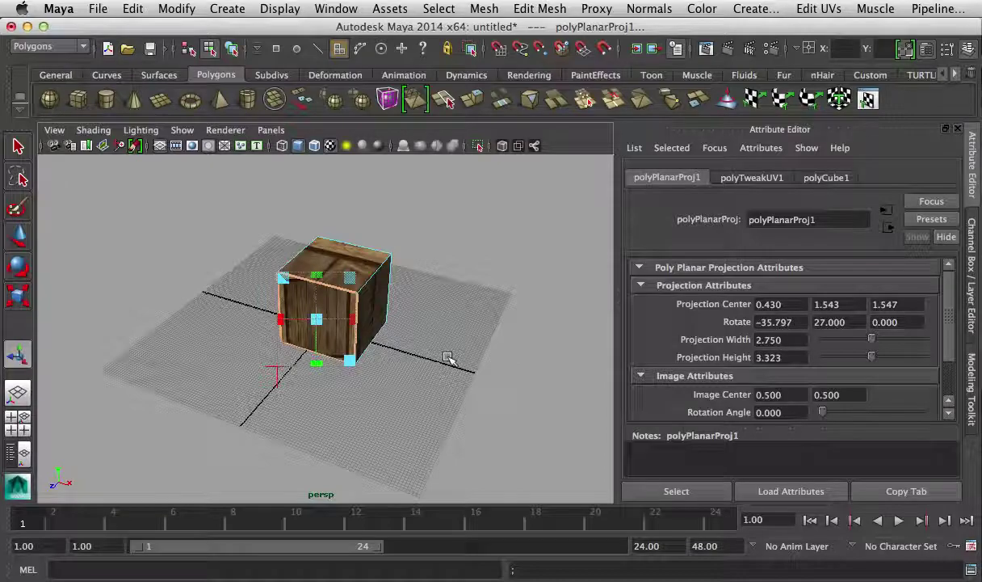
- Select all faces of the cube and apply one Planar Mapping projection to them from an angled camera view
alt+drag(390, 351, 258, 311)
key(q)
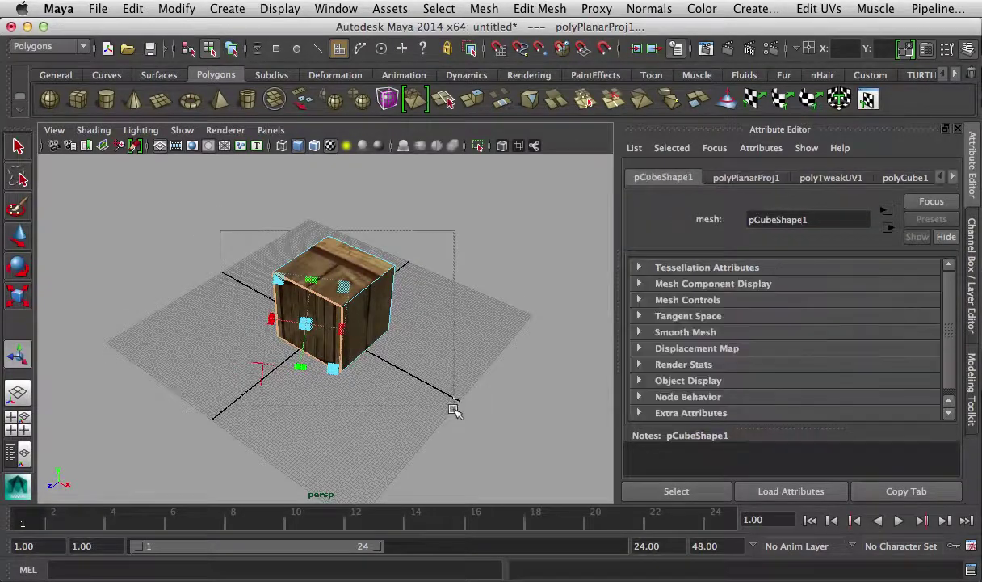
alt+drag(460, 325, 438, 314)
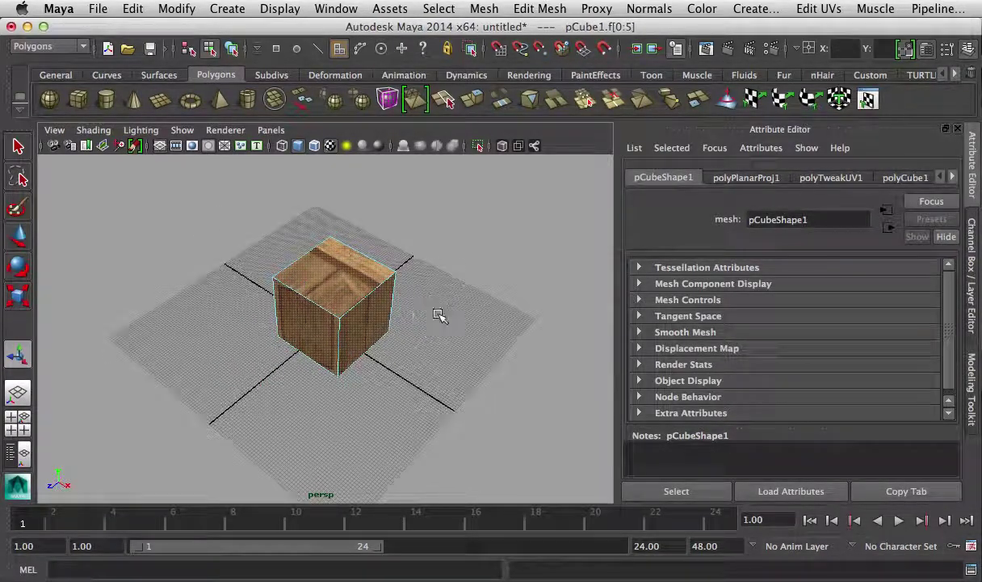
click(752, 10)
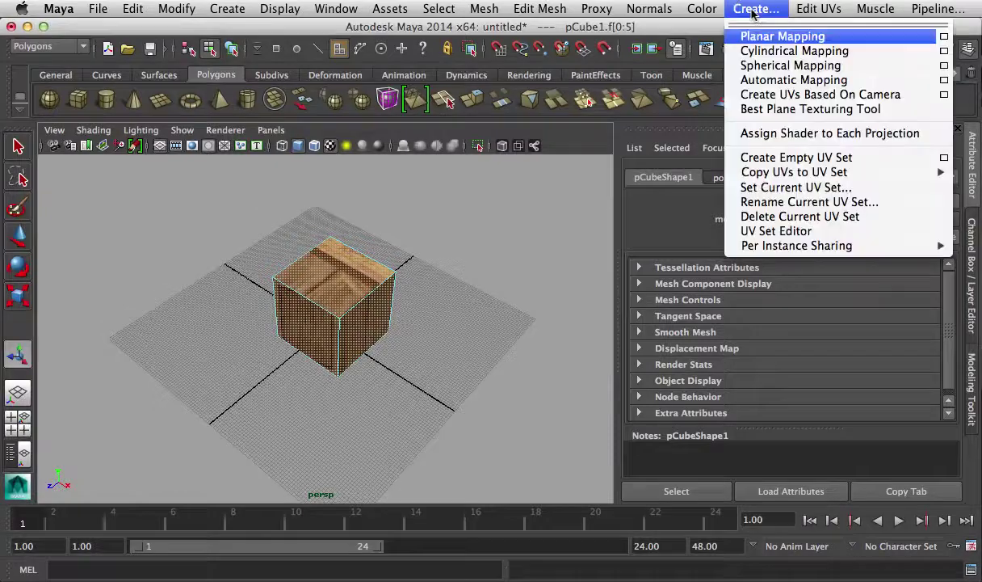
click(768, 37)
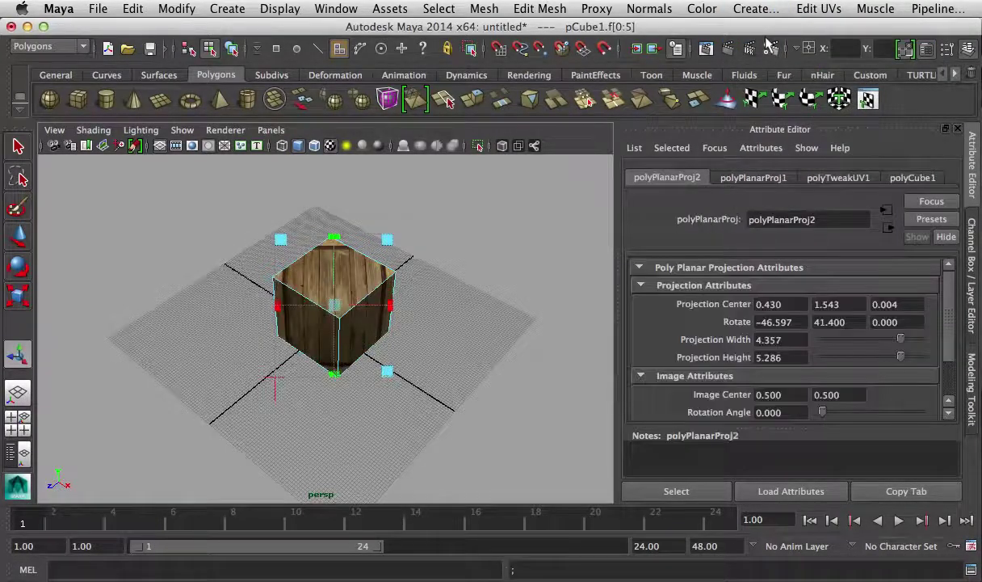
- Select the cube's front and back faces together, with texture display switched off in the perspective view
alt+drag(320, 315, 409, 278)
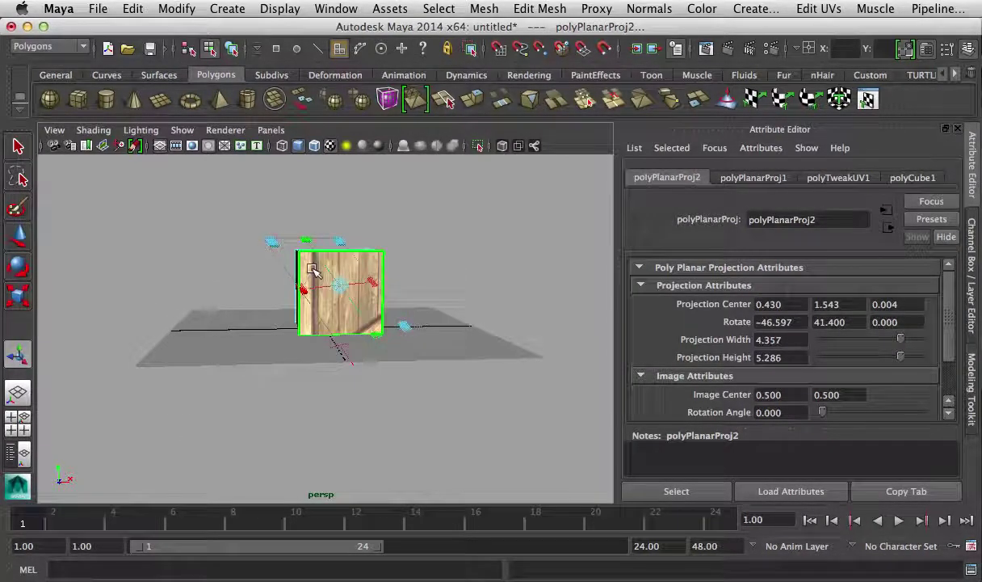
click(336, 290)
alt+drag(340, 291, 574, 306)
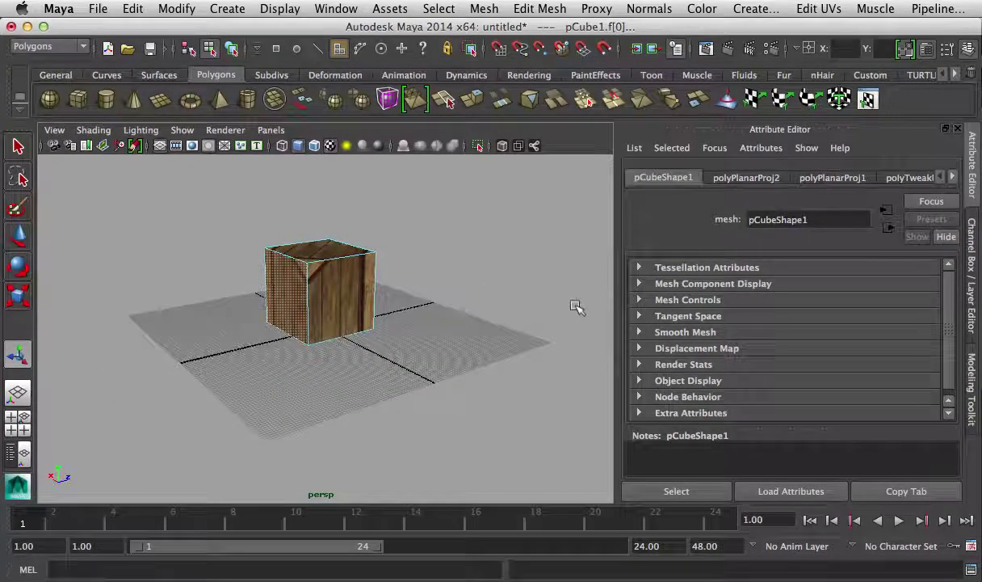
key(5)
mouse_move(456, 309)
alt+mouse_down()
mouse_move(325, 320)
mouse_move(280, 307)
mouse_move(443, 318)
mouse_move(259, 314)
mouse_move(280, 298)
mouse_move(347, 303)
alt+mouse_up()
alt+drag(408, 335, 303, 307)
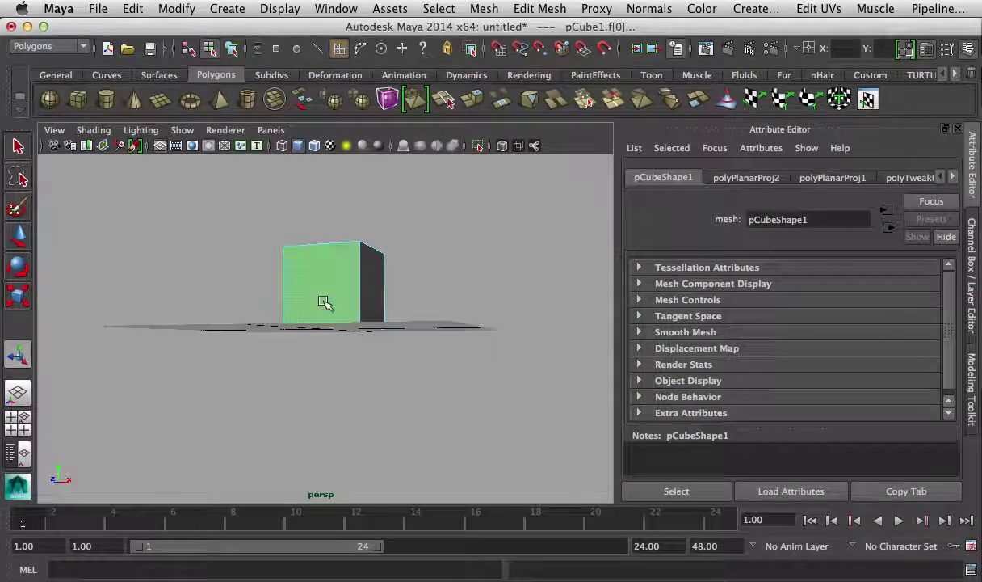
click(207, 345)
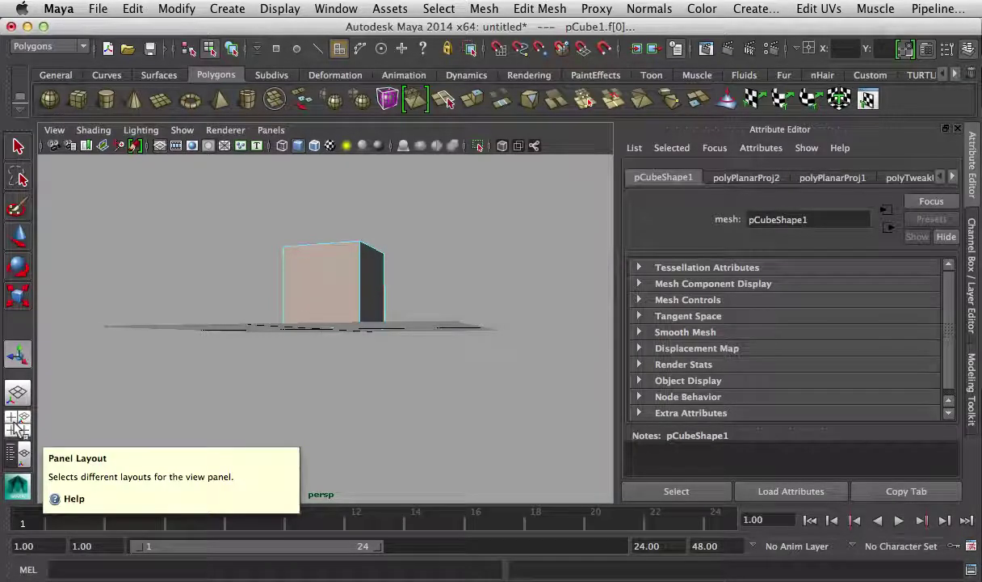
- In a four-view layout, apply Planar Mapping to the selected faces from the front view and restore textured shading in the perspective view
click(17, 425)
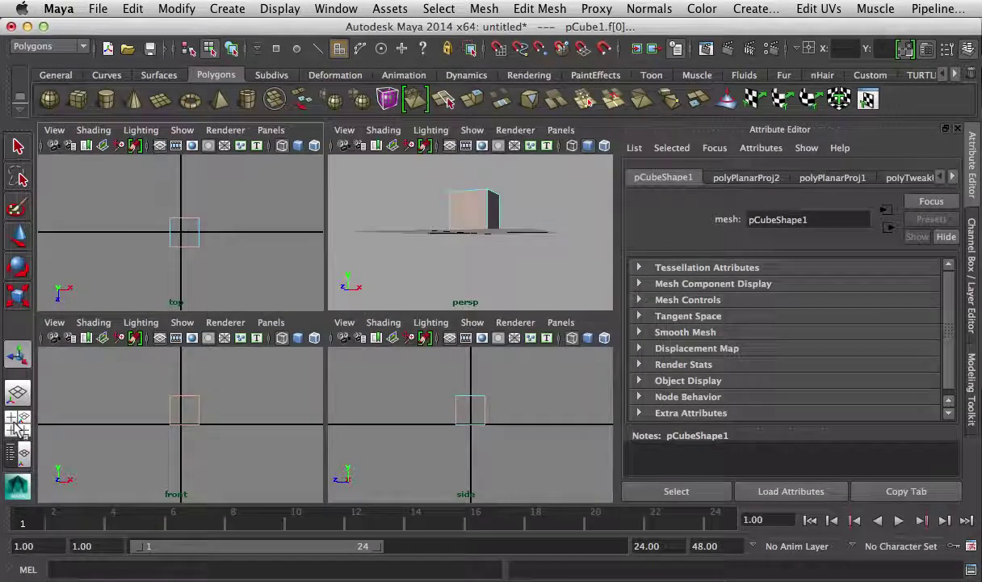
click(226, 383)
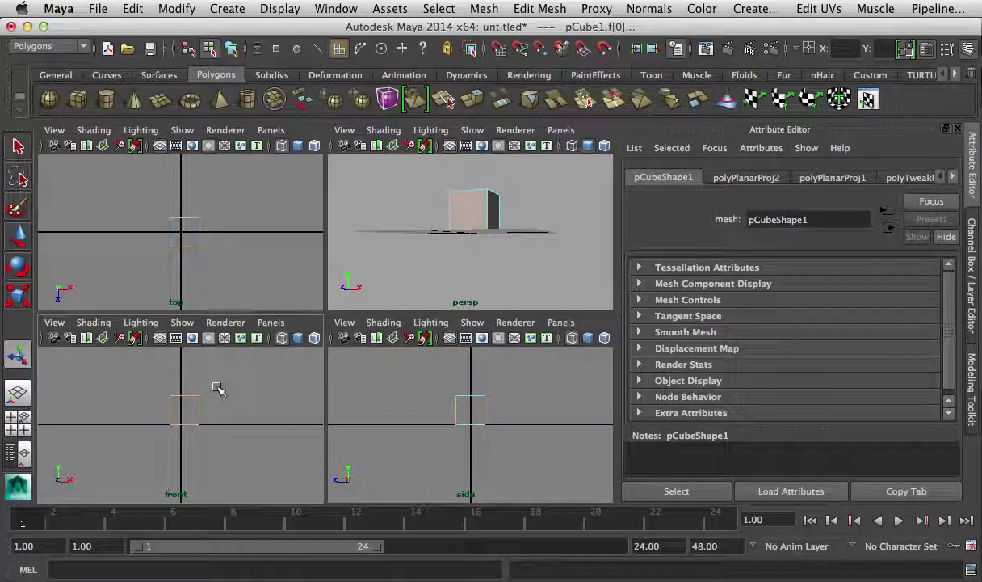
click(771, 10)
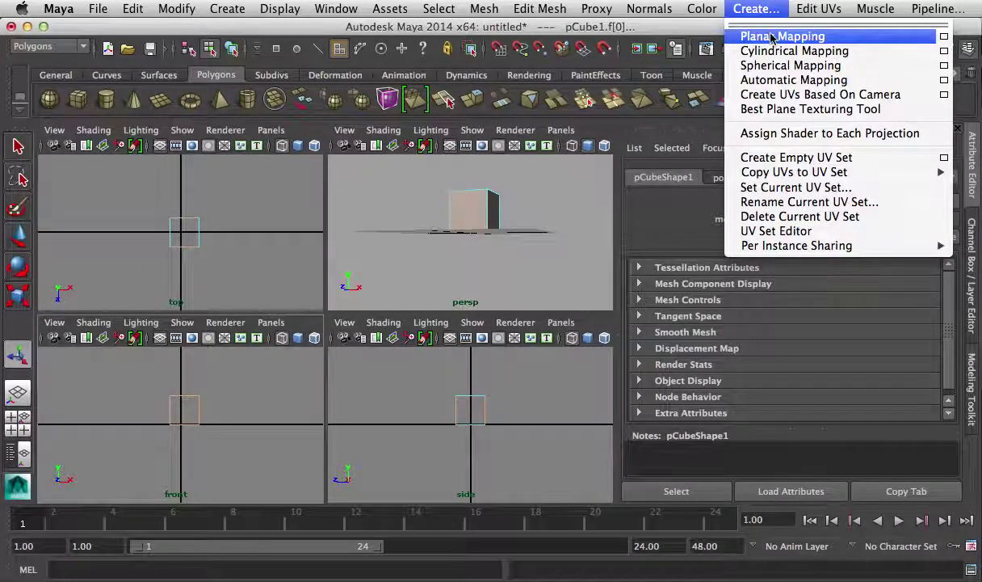
click(772, 34)
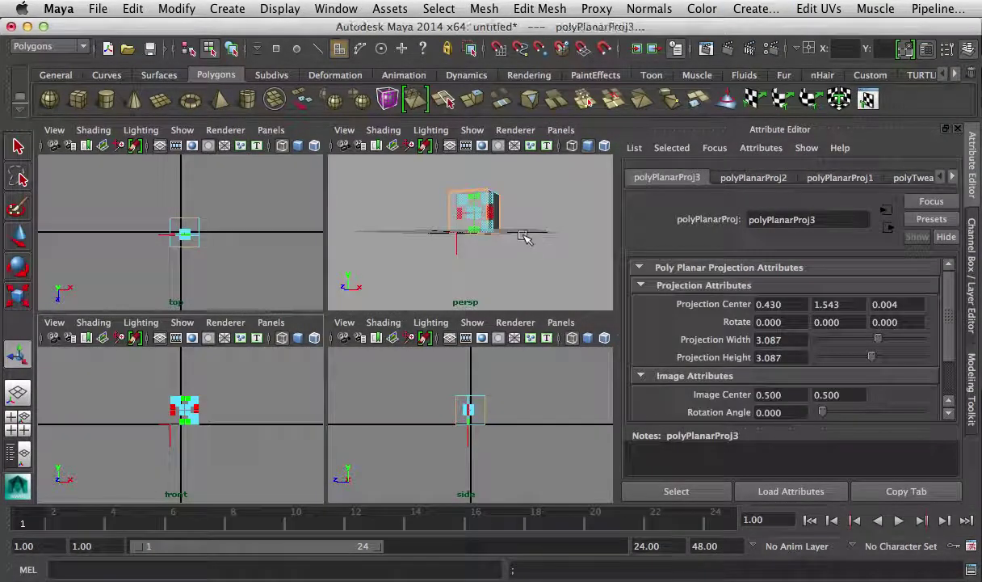
click(494, 216)
alt+drag(494, 220, 488, 247)
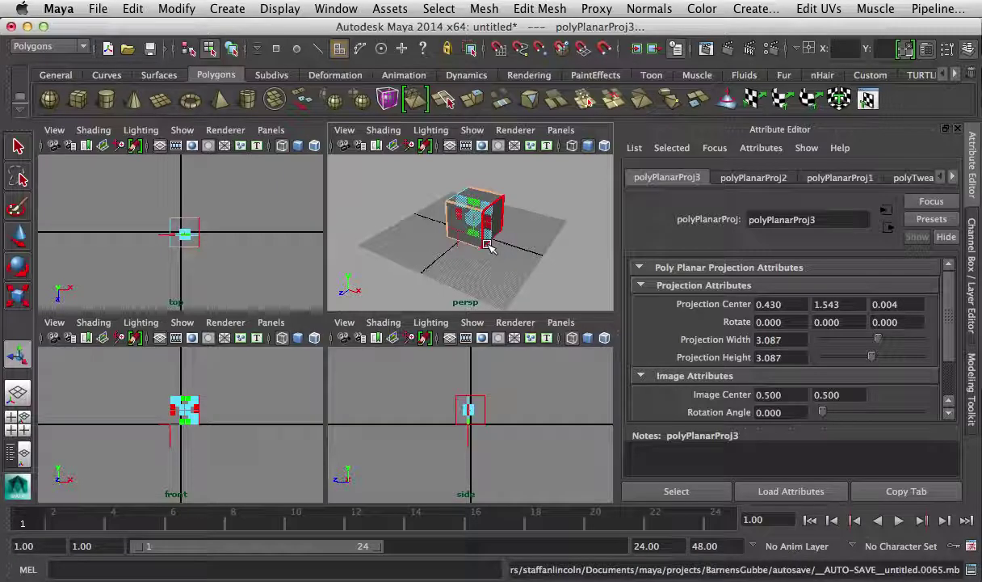
key(6)
- Select the cube's top and bottom faces and apply Planar Mapping to them projected from the top view
click(460, 228)
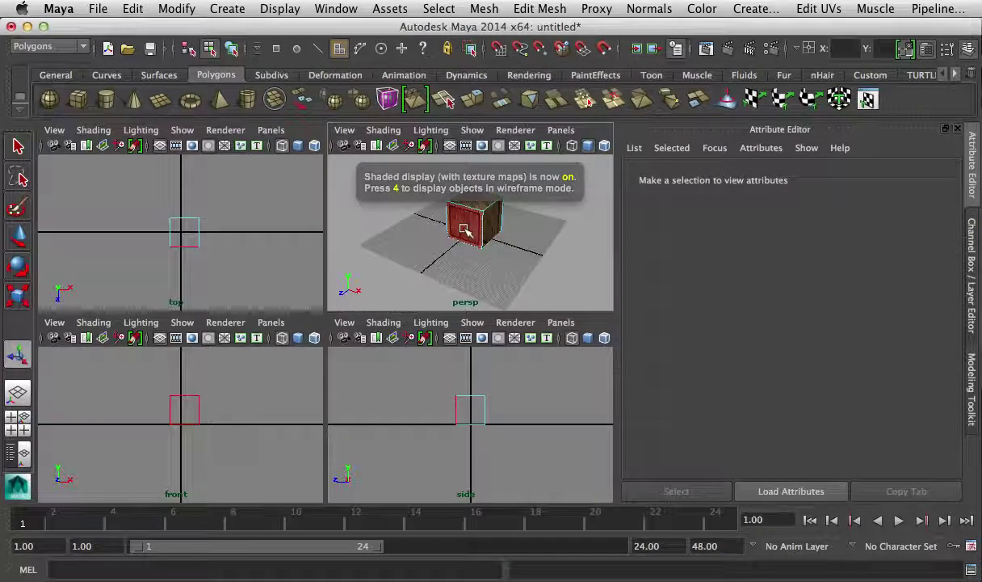
alt+right_drag(460, 229, 473, 208)
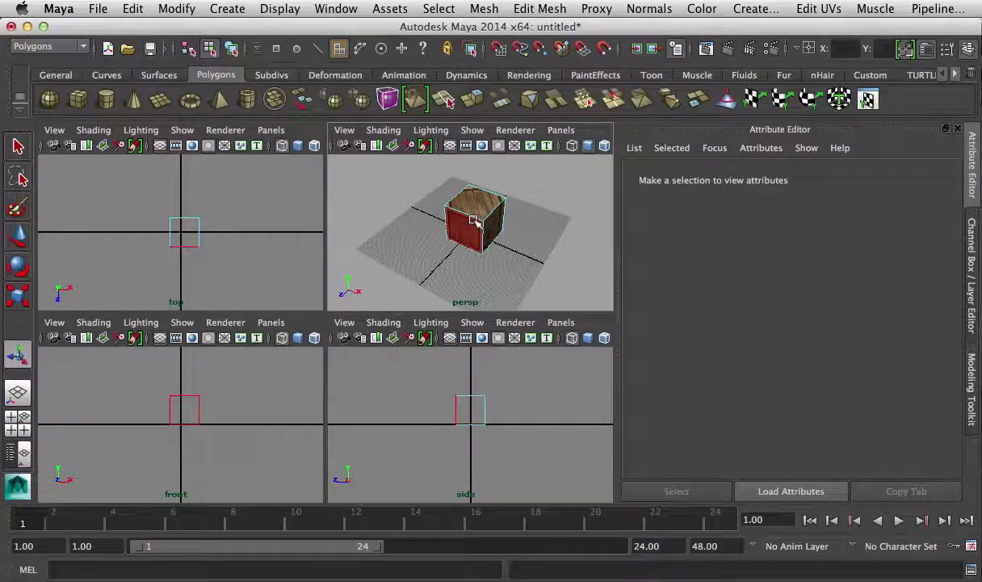
click(483, 209)
alt+drag(464, 257, 491, 288)
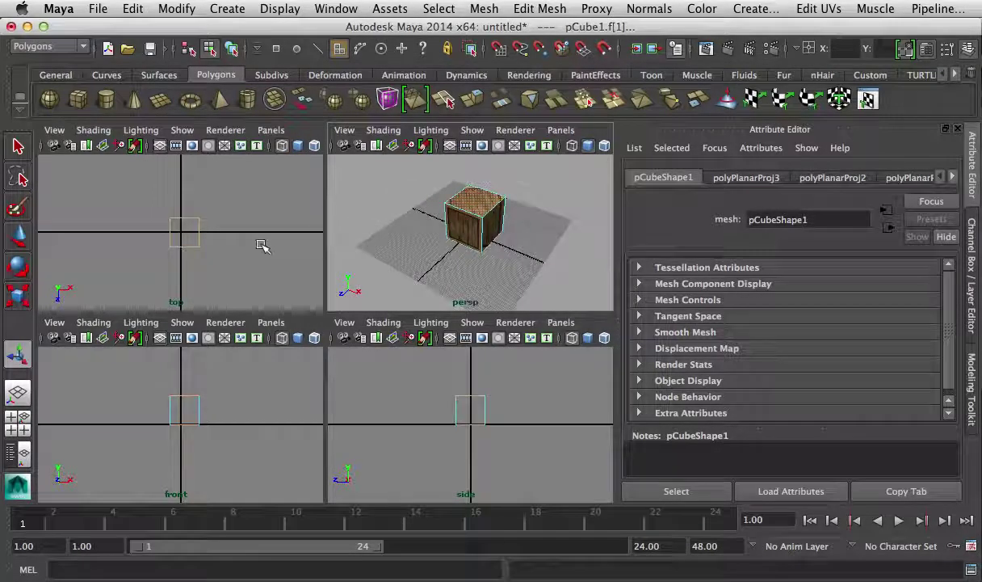
click(164, 210)
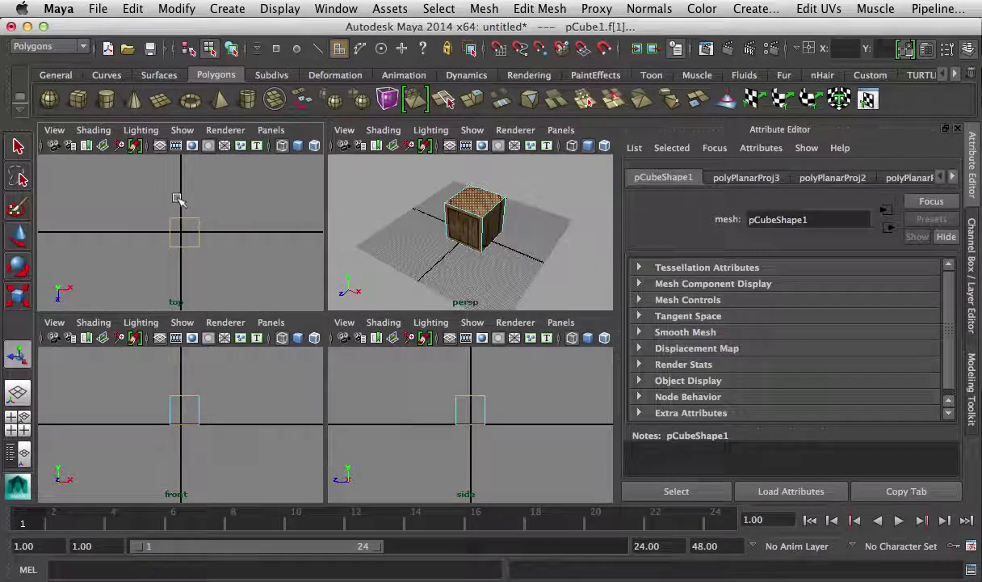
click(757, 8)
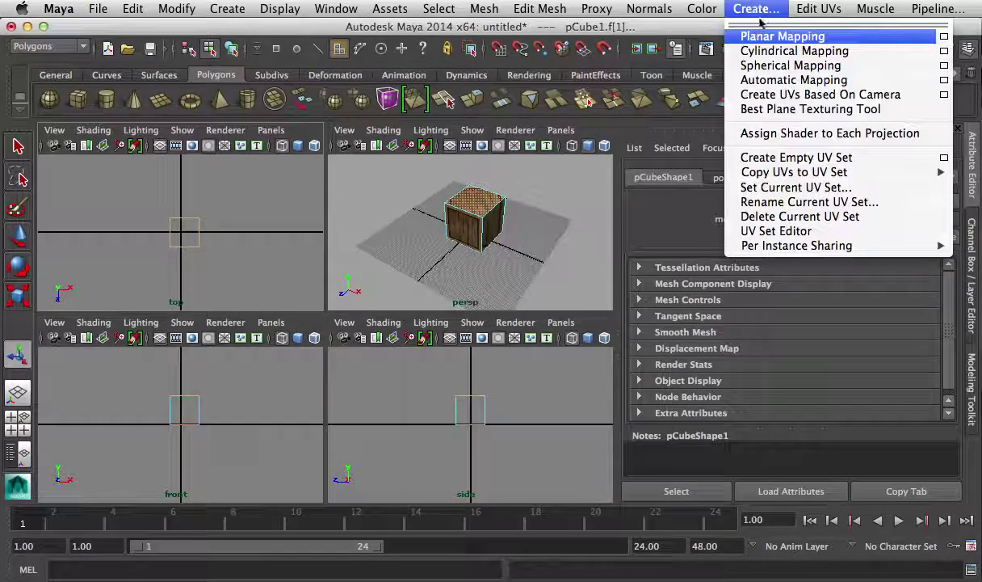
click(751, 35)
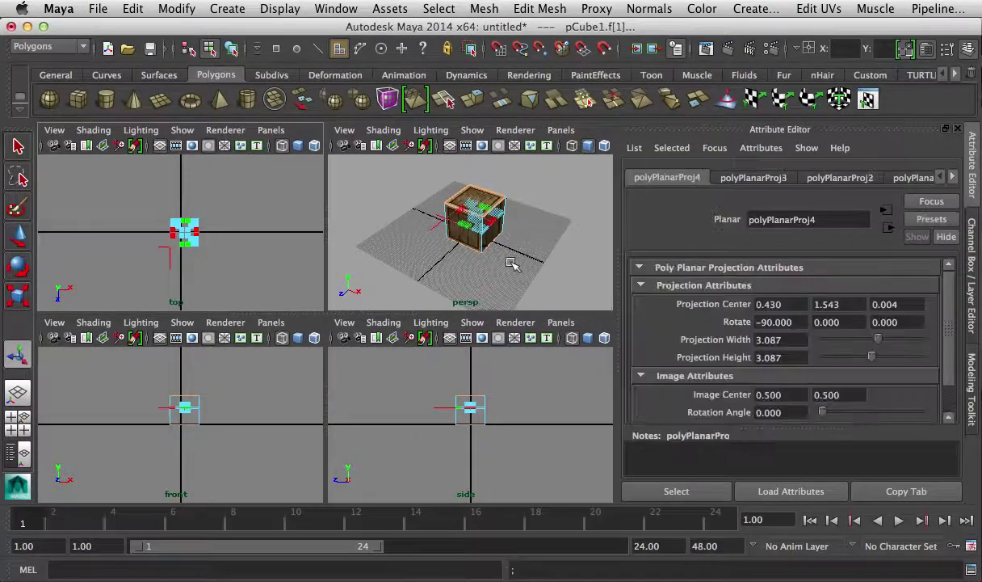
- Select the cube's two remaining side faces and apply Planar Mapping to them projected from the side view
alt+drag(511, 263, 665, 255)
click(483, 237)
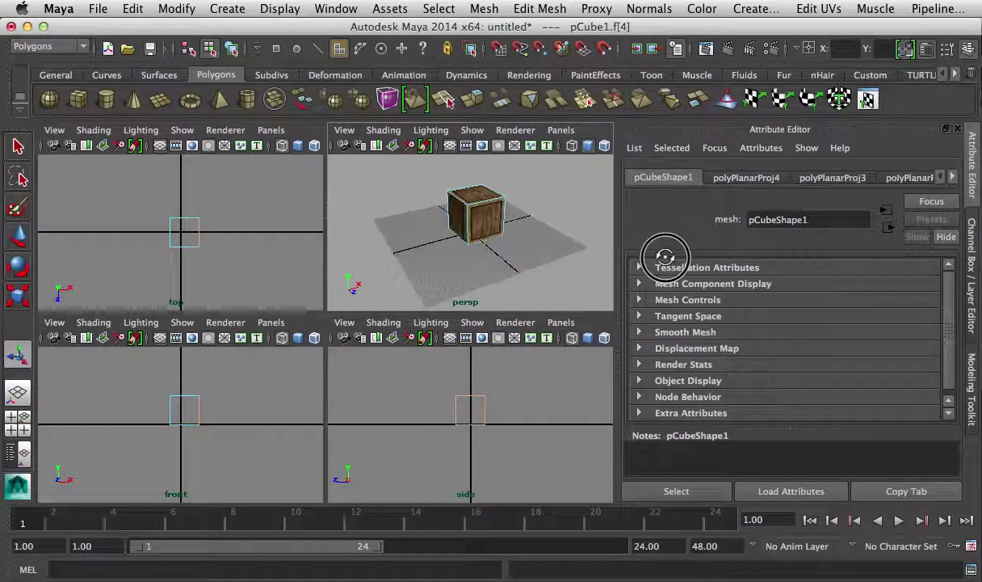
shift+click(457, 214)
alt+drag(520, 269, 379, 258)
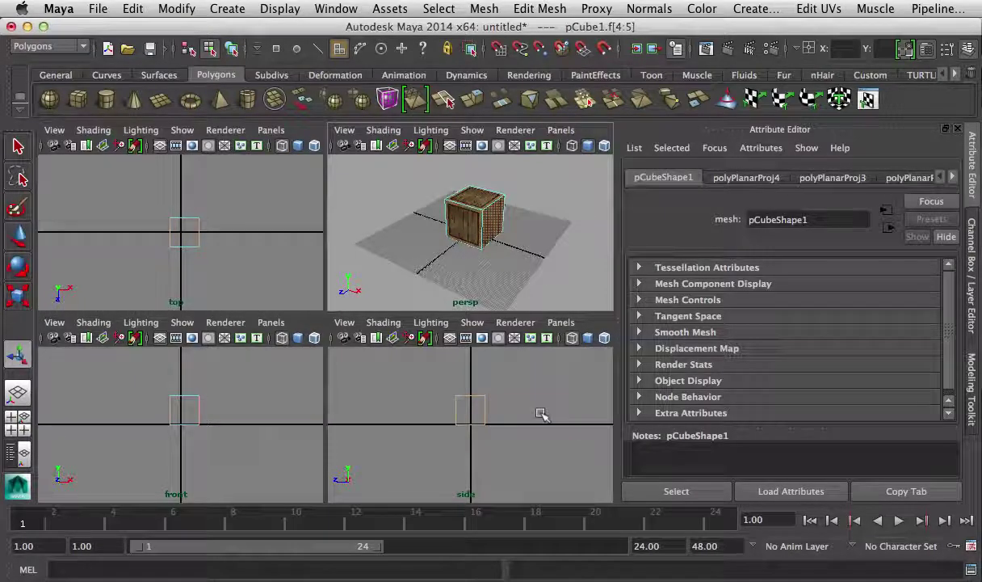
click(753, 9)
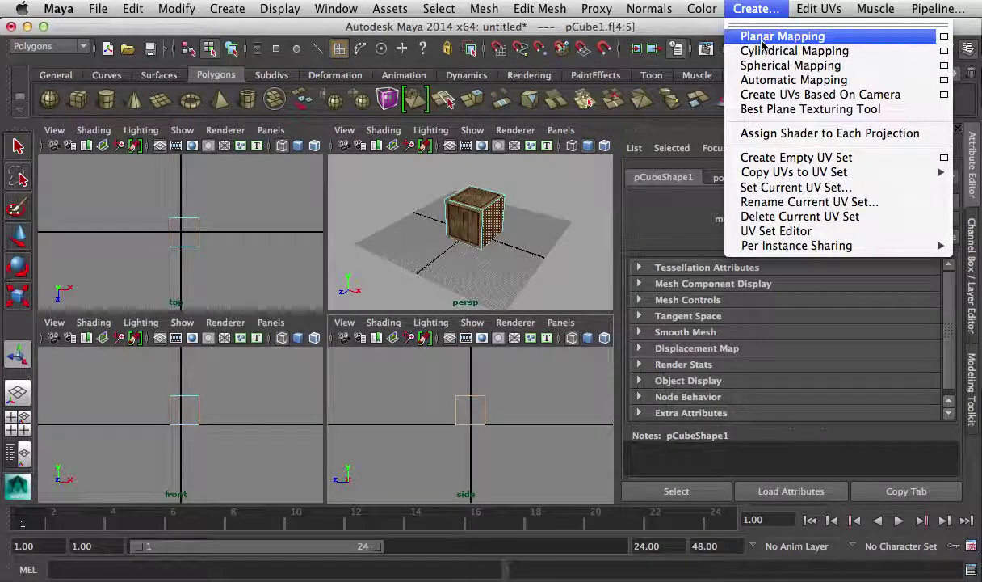
click(763, 40)
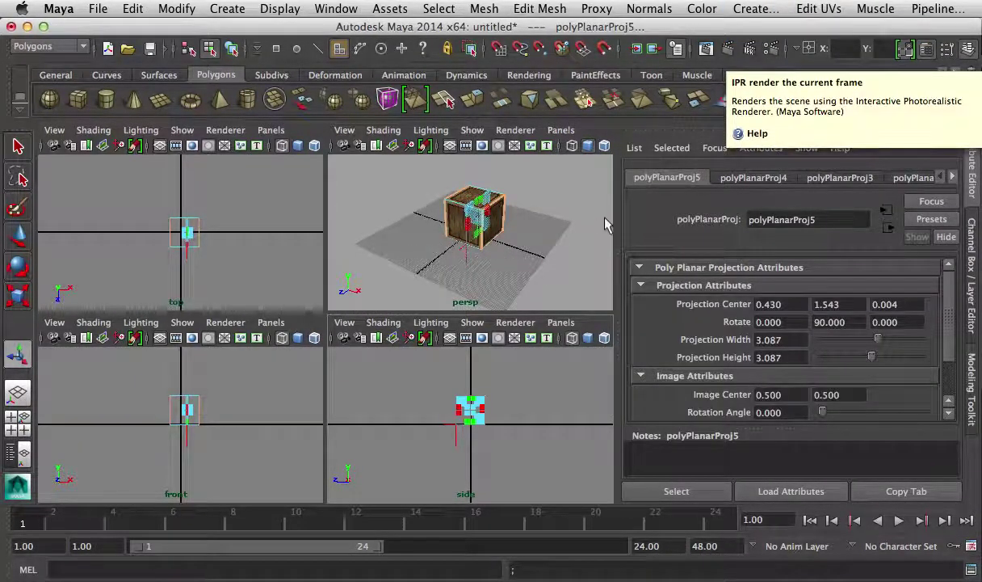
- Return to object mode, select the whole crate, and open the UV Texture Editor beside it
alt+right_drag(520, 228, 596, 208)
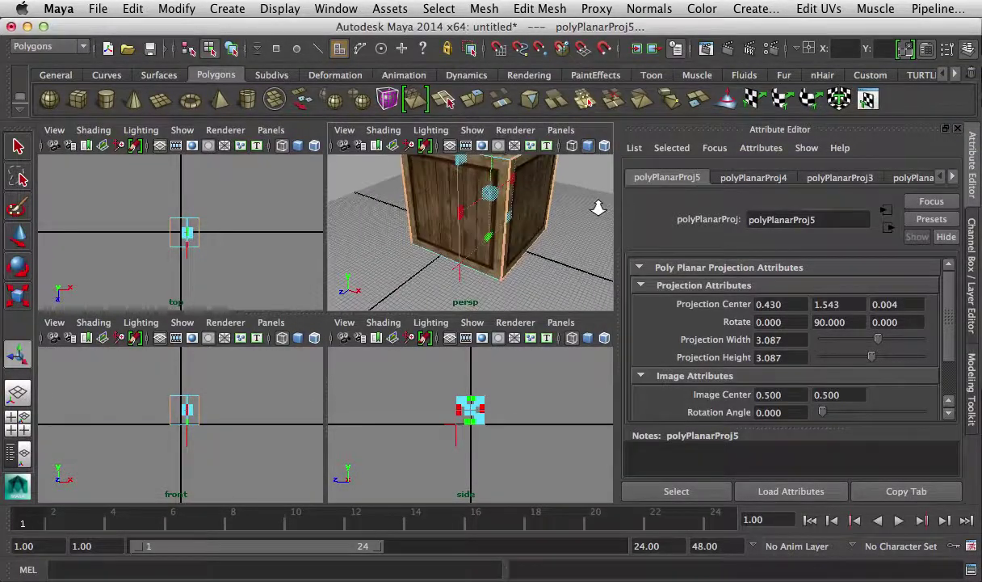
right_drag(510, 197, 587, 179)
alt+drag(587, 179, 495, 238)
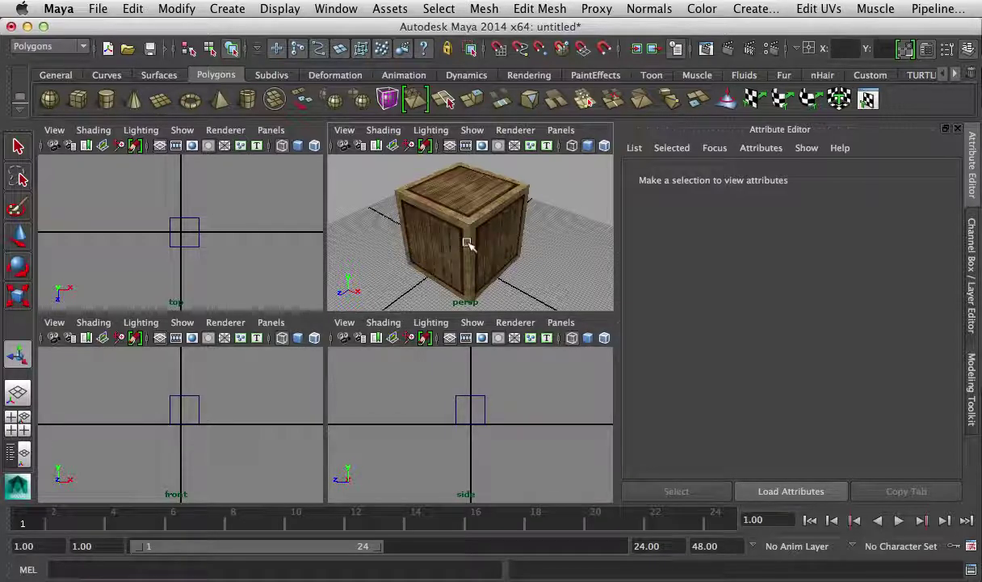
click(458, 199)
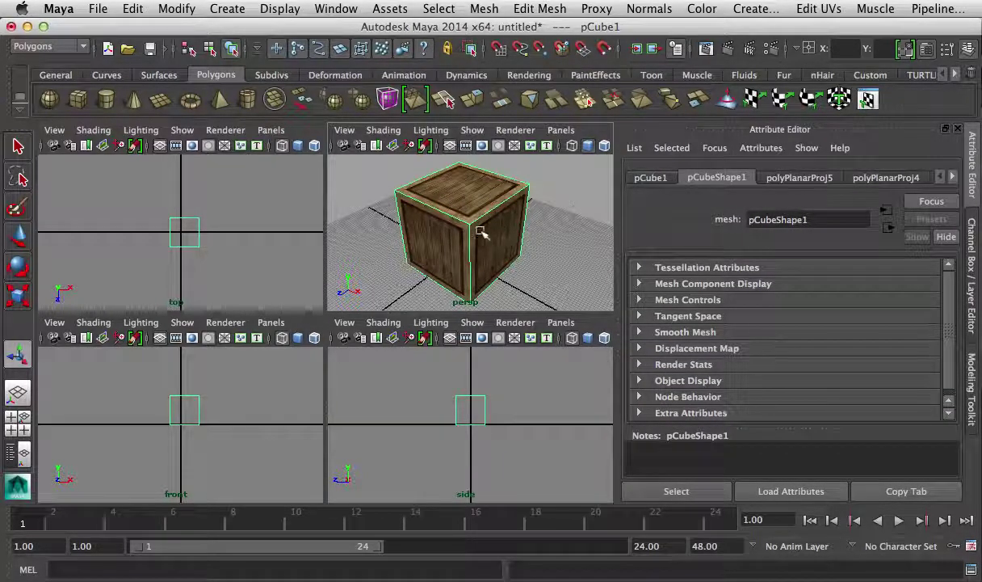
click(867, 99)
drag(638, 156, 761, 149)
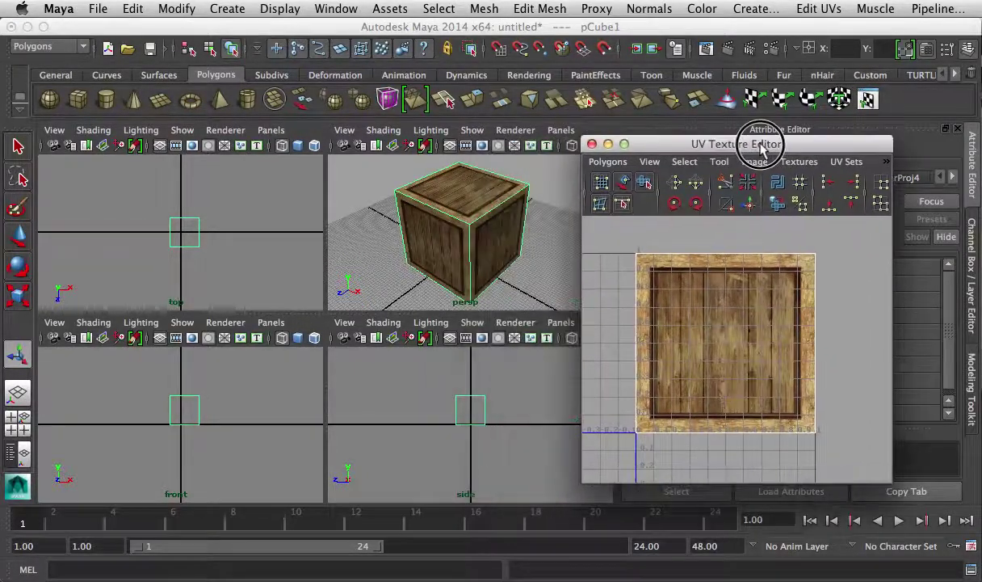
- Select the crate's top face and convert the selection to its UVs in the UV Texture Editor
click(473, 206)
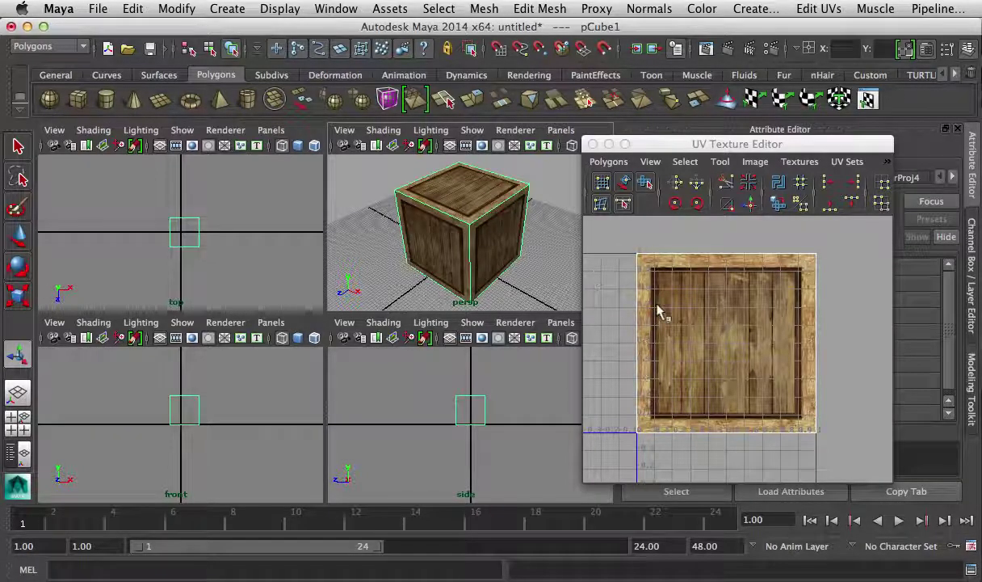
right_click(466, 189)
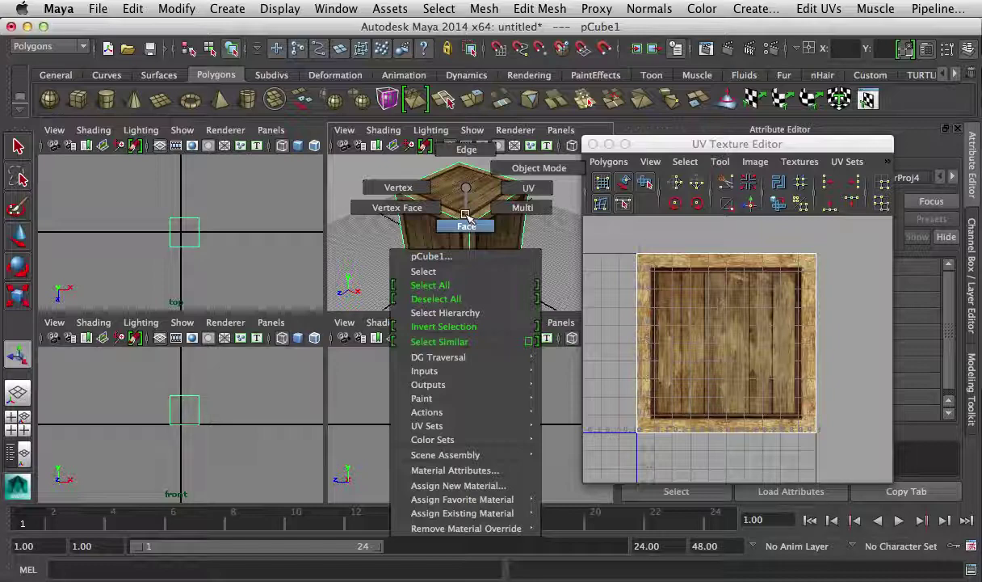
click(467, 191)
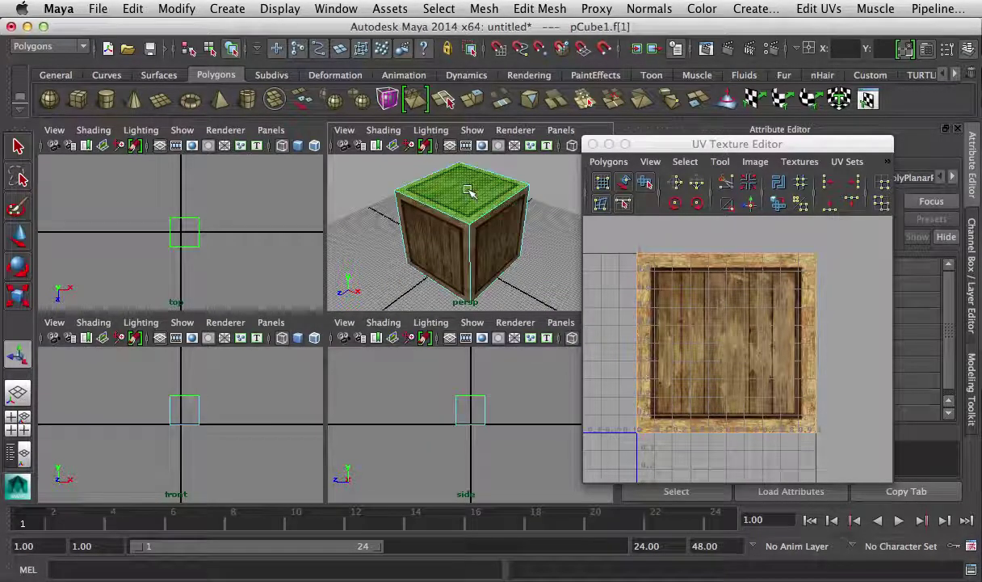
alt+right_drag(469, 192, 395, 209)
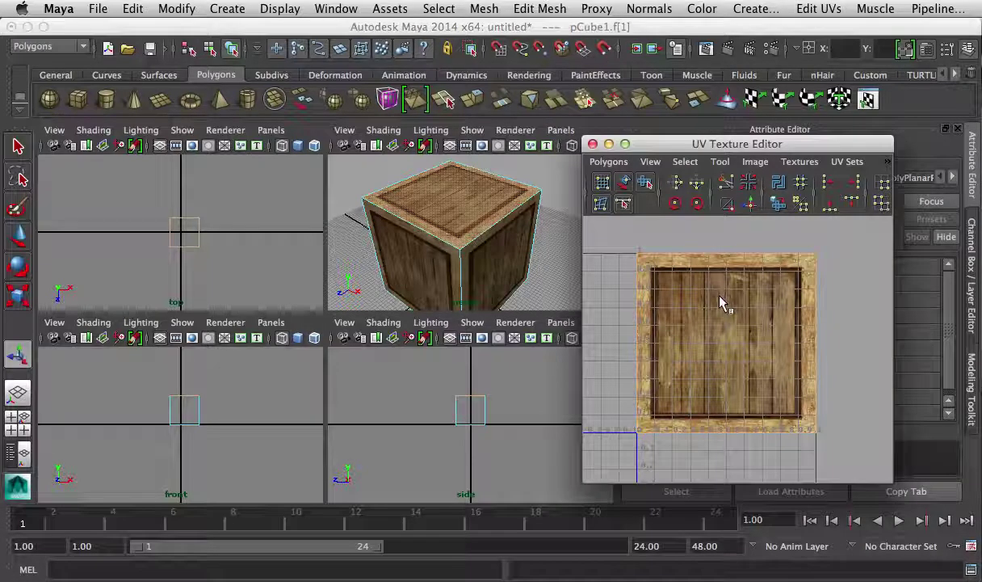
ctrl+right_click(721, 302)
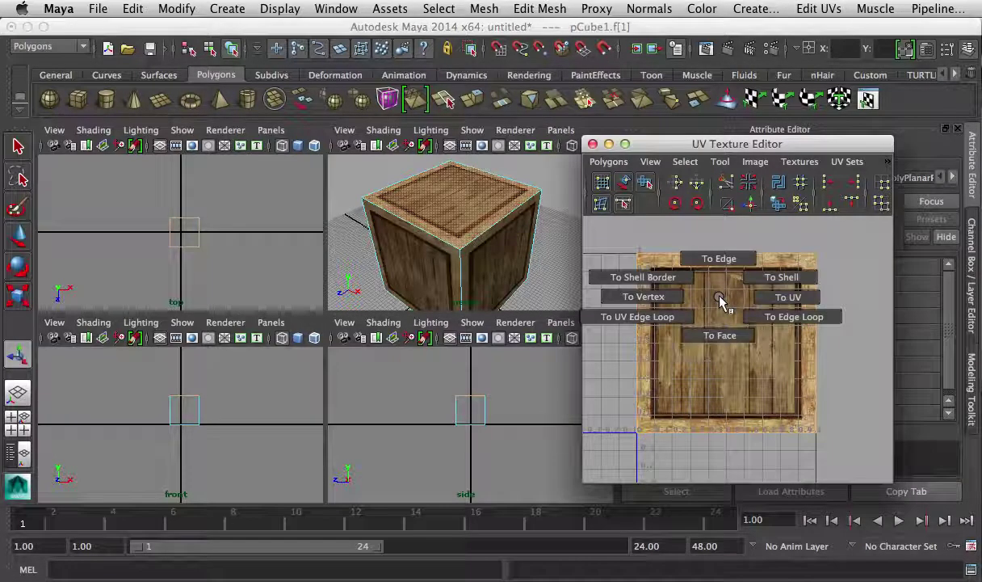
click(768, 302)
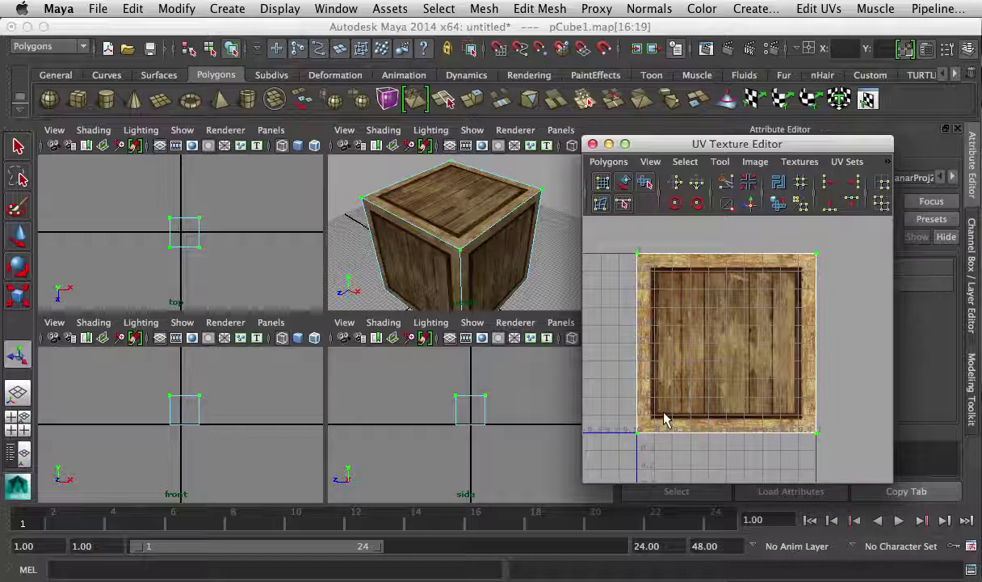
- Try shifting the top face's UVs slightly with the Move tool, and undo the shift
key(w)
mouse_move(728, 345)
mouse_down()
mouse_move(741, 326)
mouse_move(708, 334)
mouse_move(701, 315)
mouse_move(743, 368)
mouse_move(715, 340)
mouse_move(724, 350)
mouse_up()
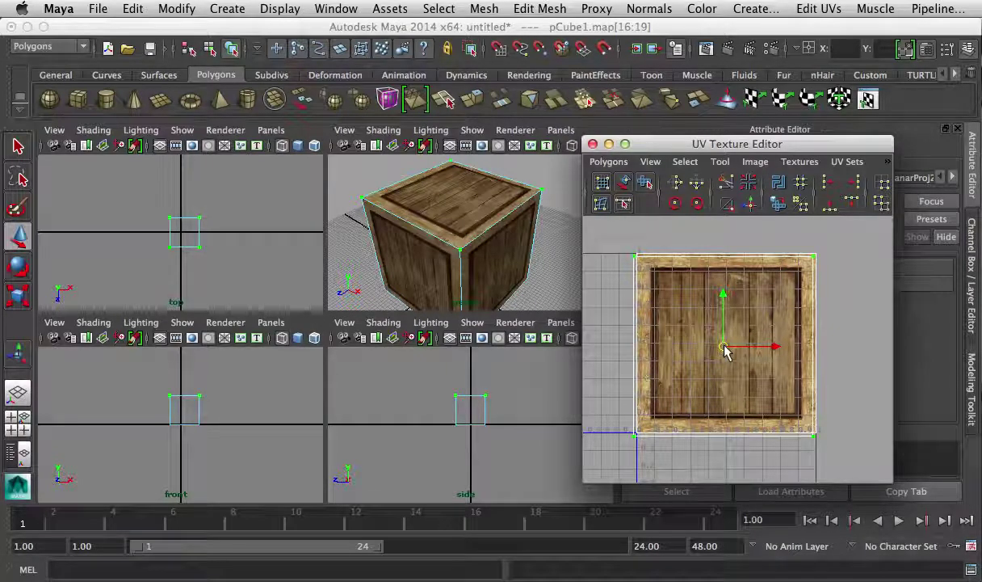
key(ctrl+z)
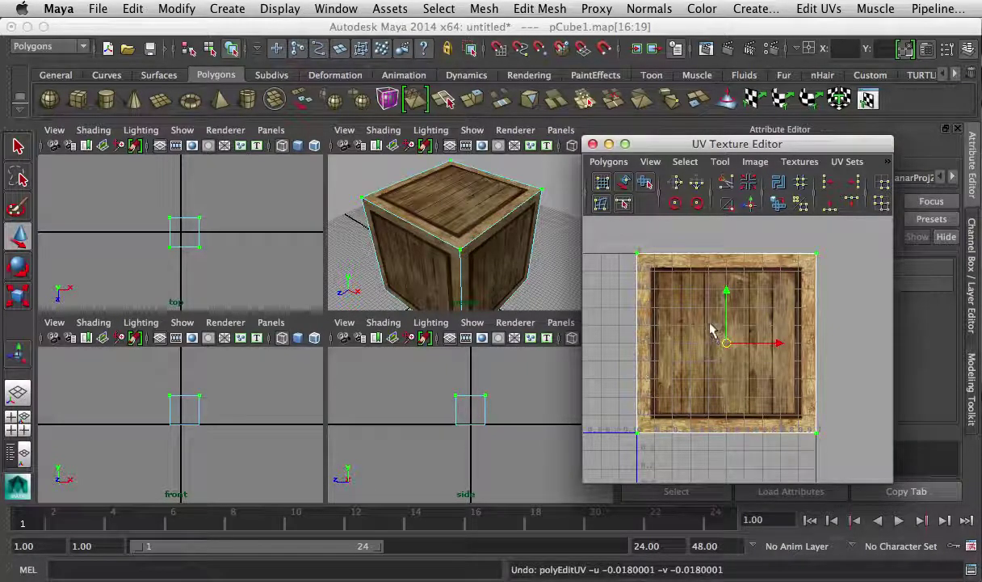
- Rotate the top face's UVs 45 degrees counterclockwise twice, and scale them uniformly to about 60% so they lie within the image's inner planks
click(677, 206)
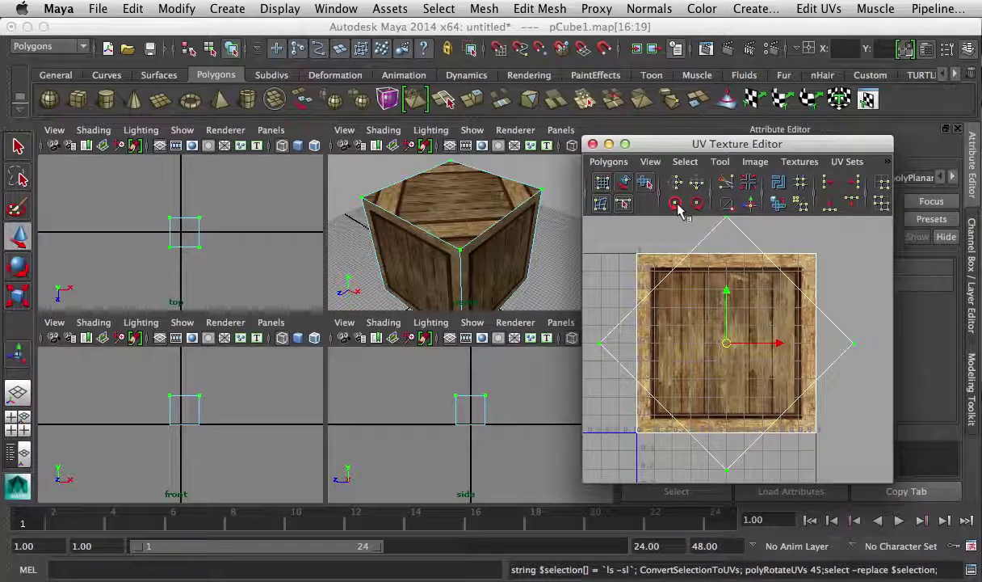
click(677, 205)
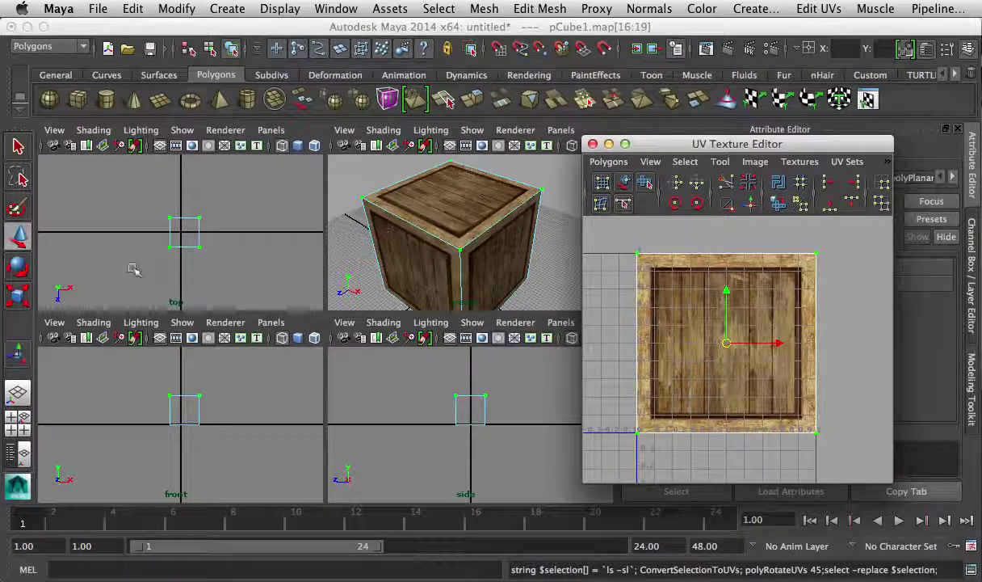
click(19, 299)
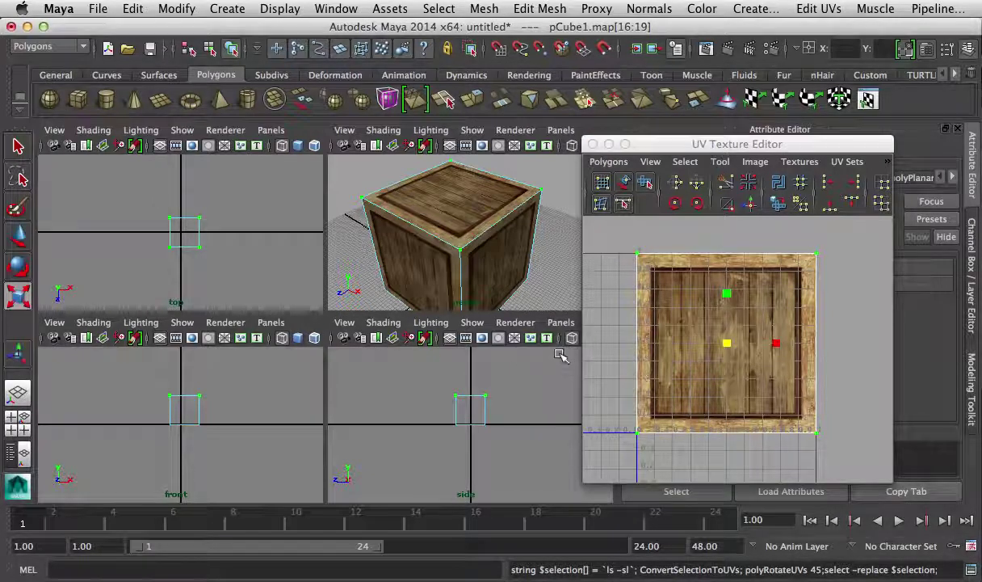
drag(726, 347, 705, 356)
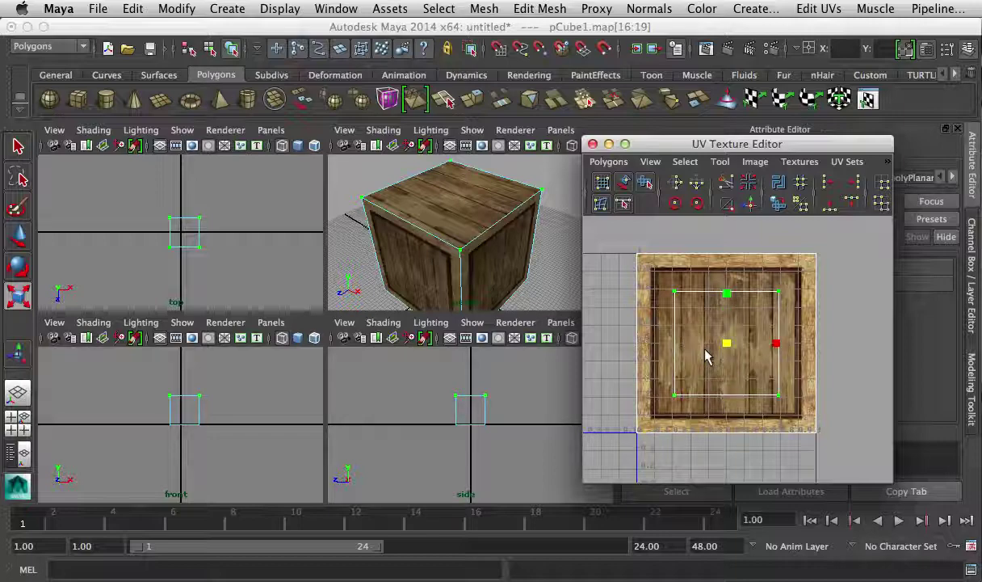
- Select the crate's two opposite side faces adjoining the framed front, and convert the selection to UVs in the UV Texture Editor
right_drag(485, 269, 500, 257)
click(500, 269)
alt+drag(501, 267, 474, 267)
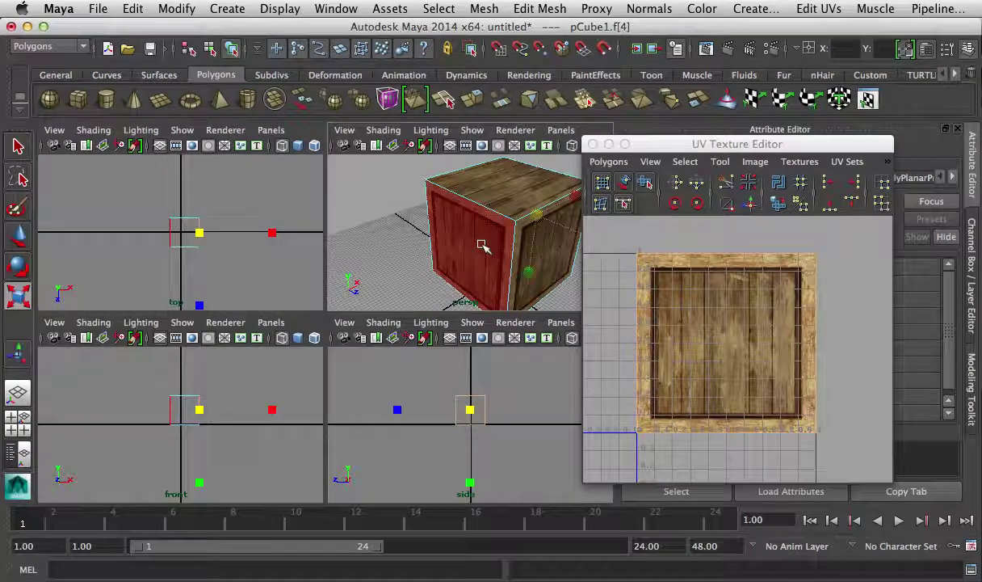
click(473, 268)
shift+click(546, 258)
alt+drag(553, 246, 523, 263)
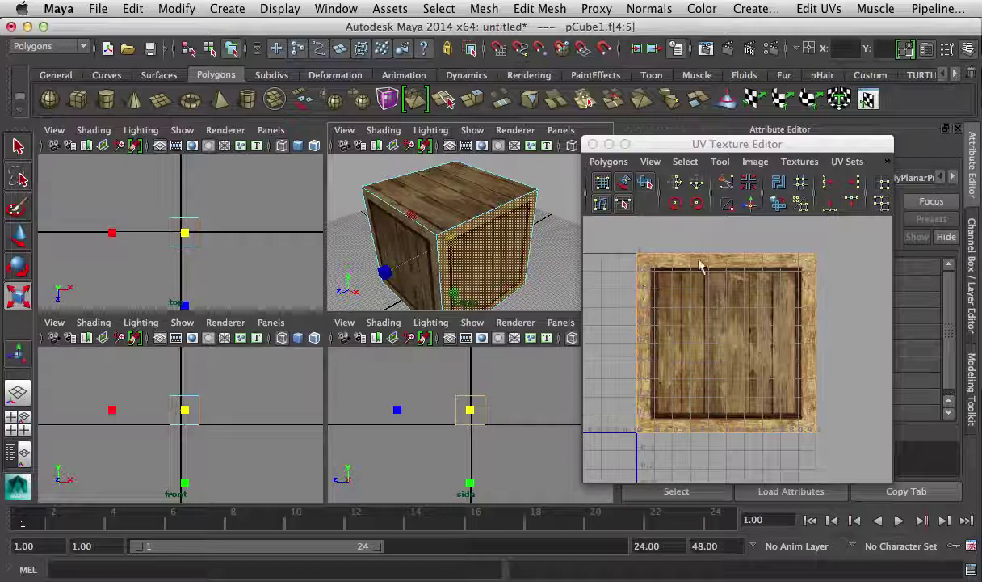
ctrl+right_click(733, 334)
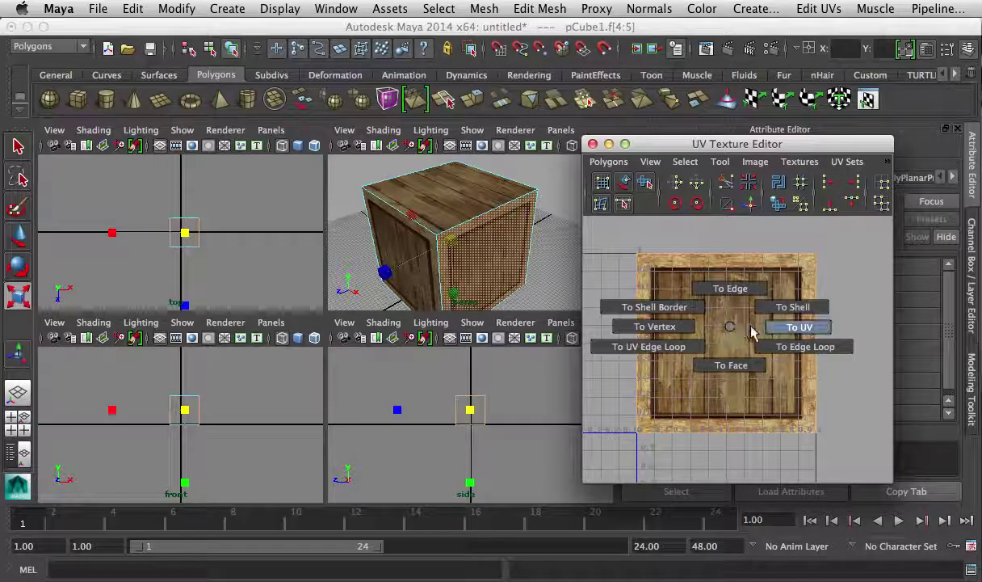
click(777, 331)
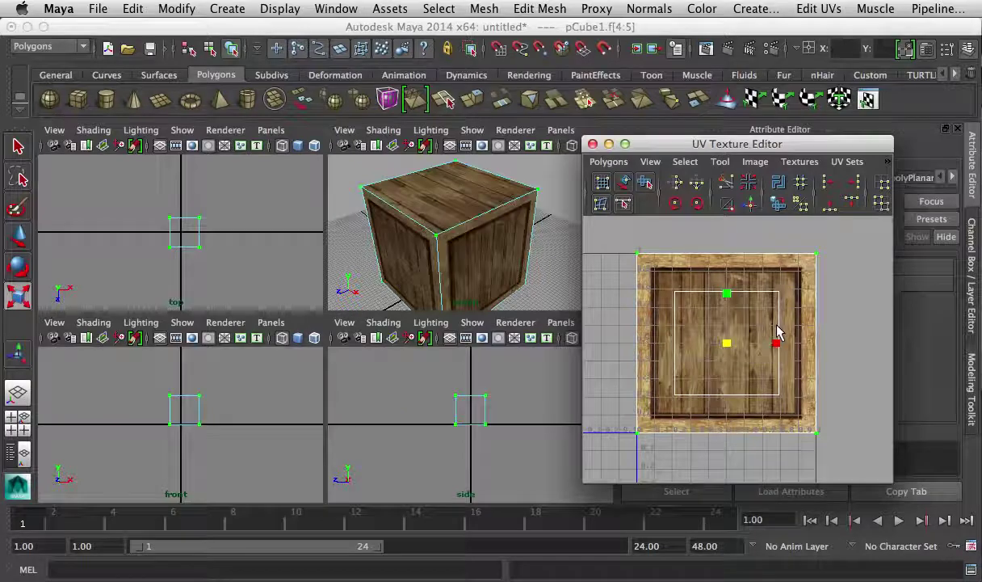
- Scale the two side faces' UVs uniformly to about 60% within the image's inner planks, and return to object mode with nothing selected
drag(727, 346, 705, 354)
right_drag(472, 207, 537, 179)
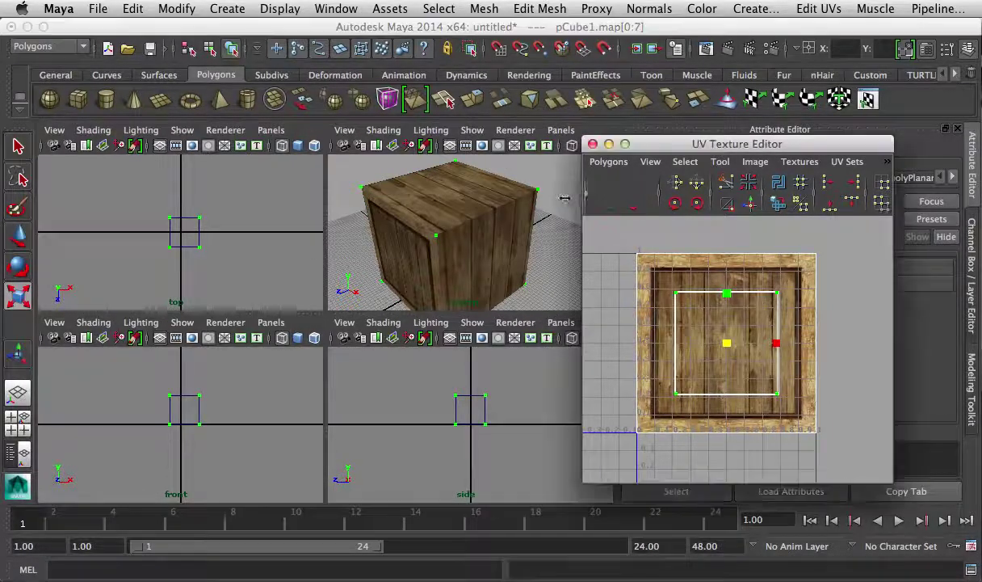
click(559, 192)
- Enlarge the perspective view, close the UV Texture Editor, and examine the wood texture on the crate's sides
alt+drag(483, 252, 509, 240)
key(space)
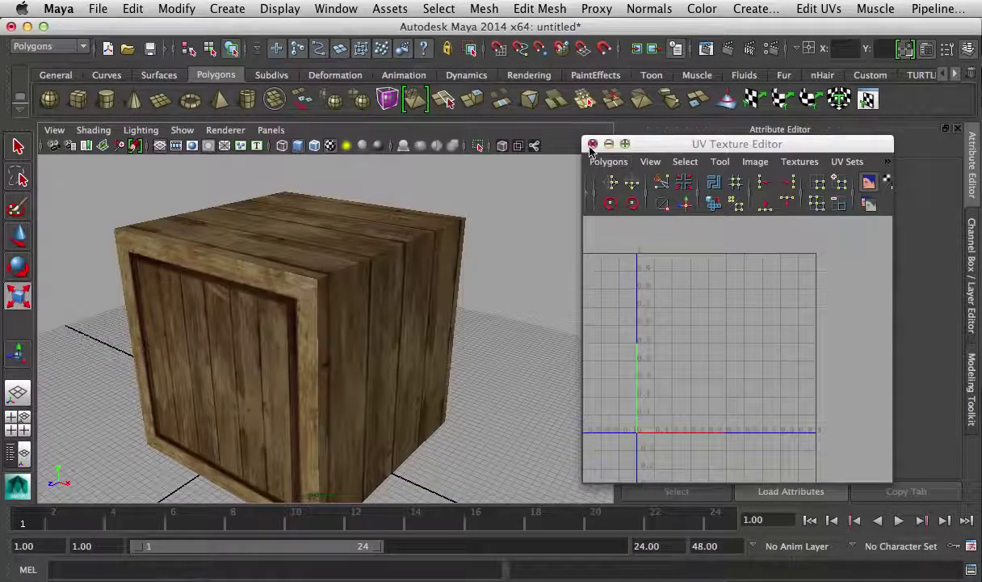
click(593, 144)
alt+drag(465, 313, 437, 315)
alt+right_drag(437, 315, 357, 314)
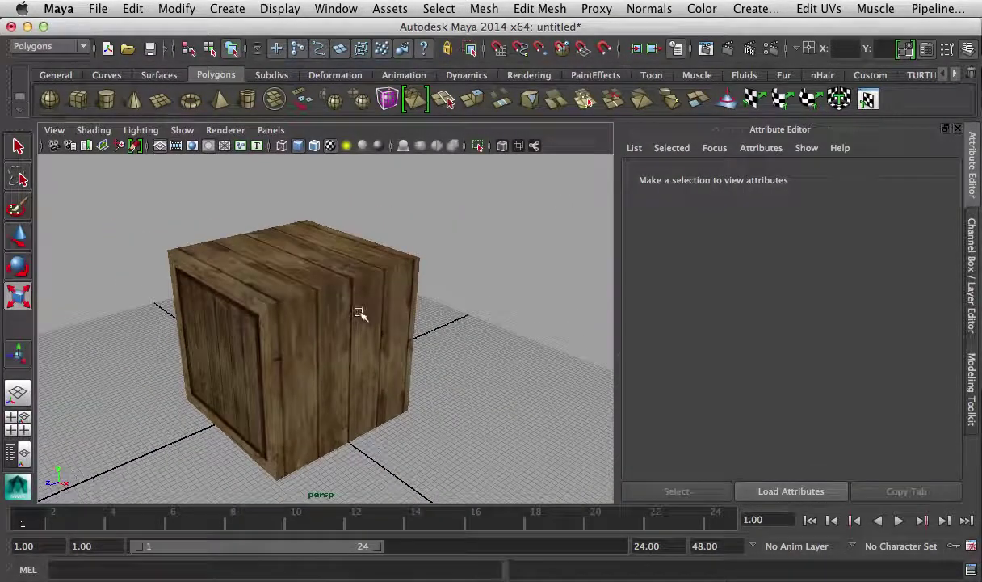
alt+drag(344, 323, 372, 301)
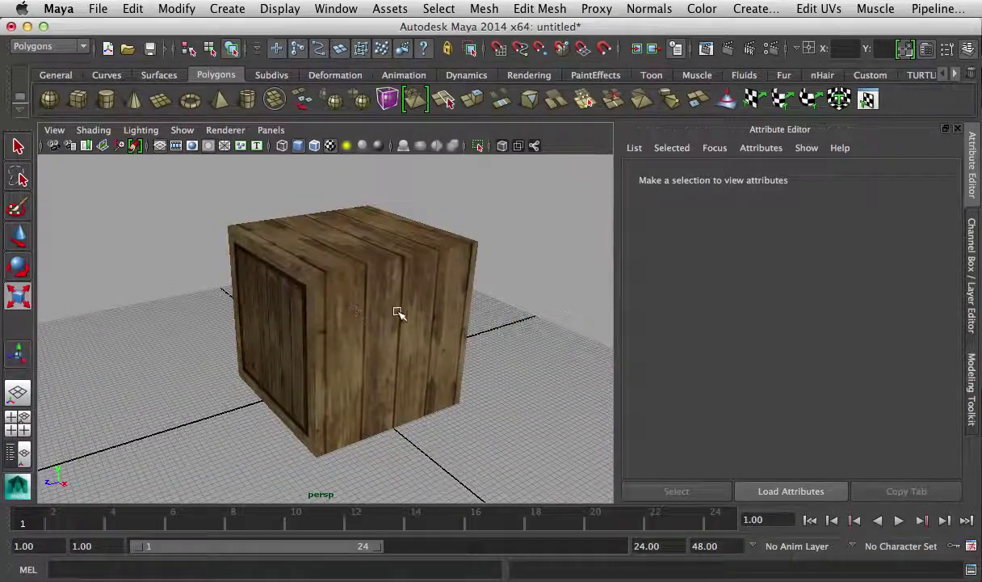
scroll(406, 318, up, 4)
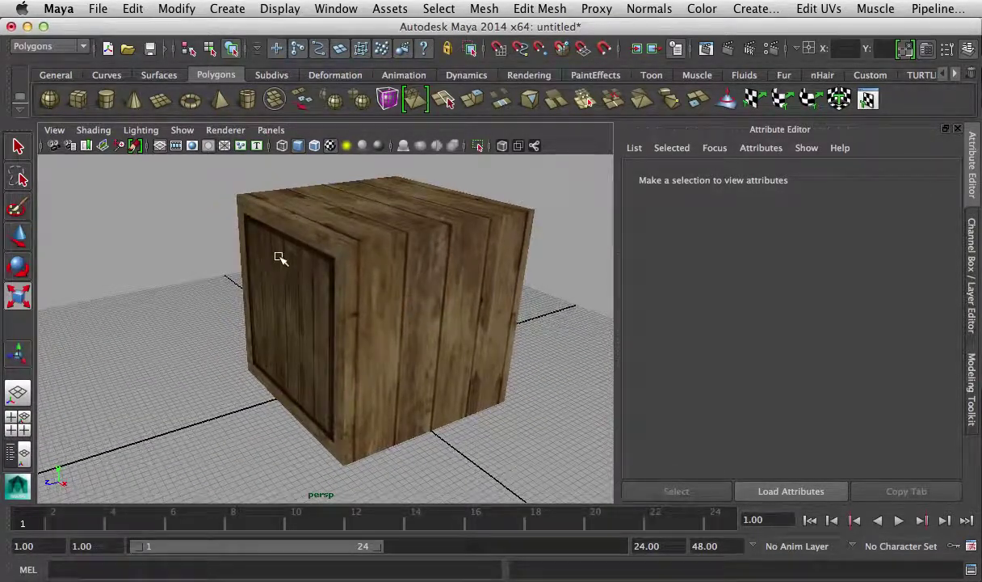
- Select the crate's framed front face in face mode and show the Modeling Toolkit
click(284, 292)
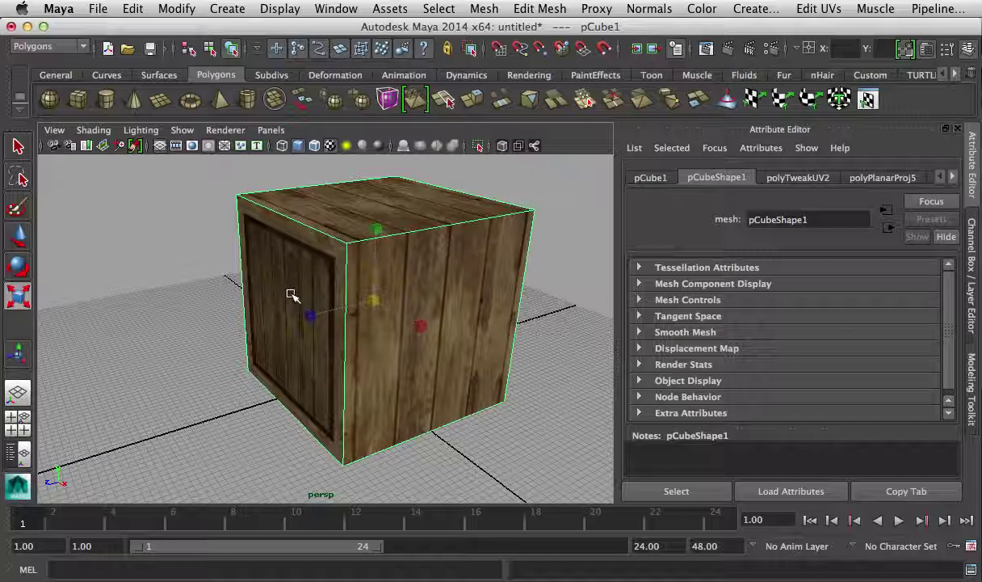
right_drag(292, 295, 289, 267)
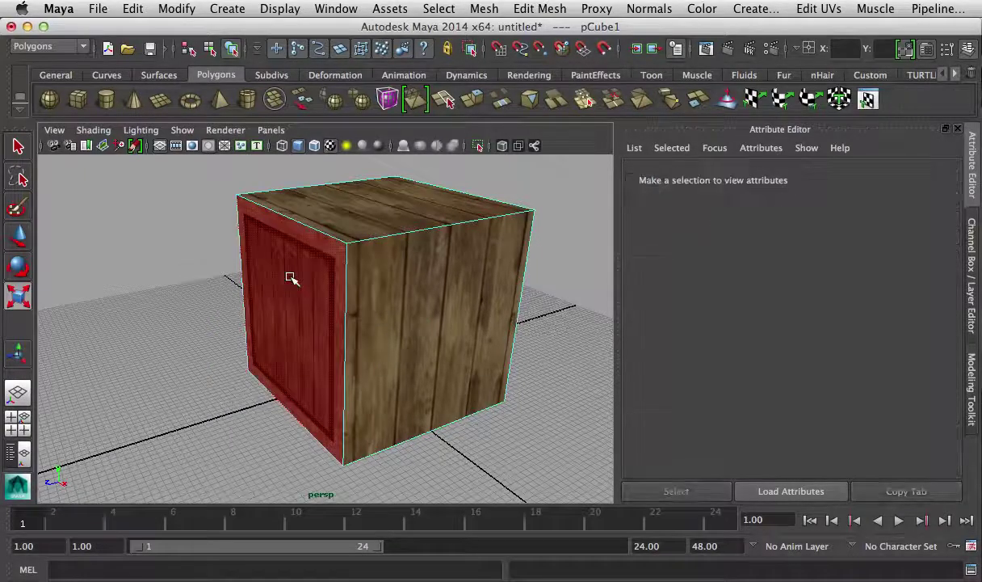
click(292, 301)
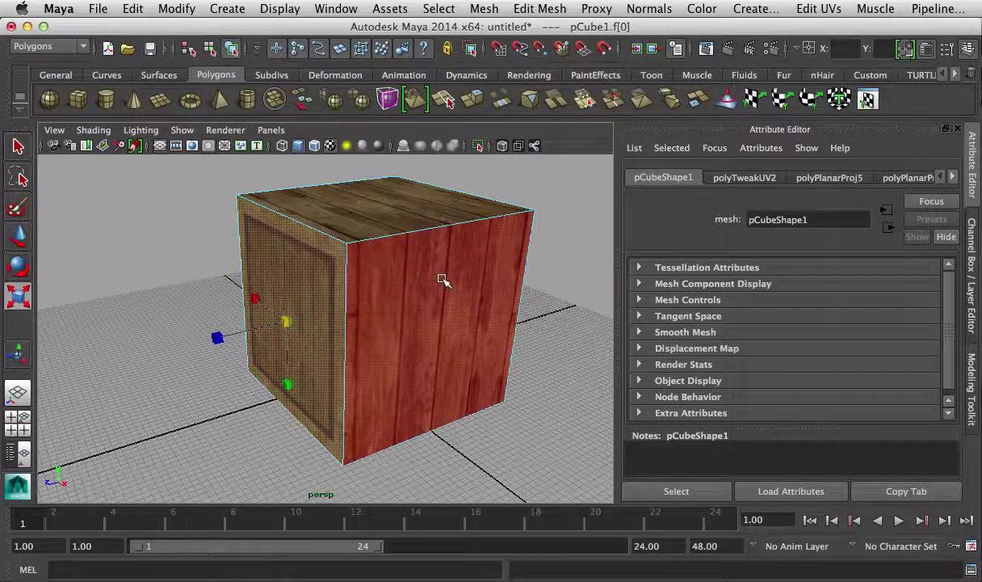
click(911, 53)
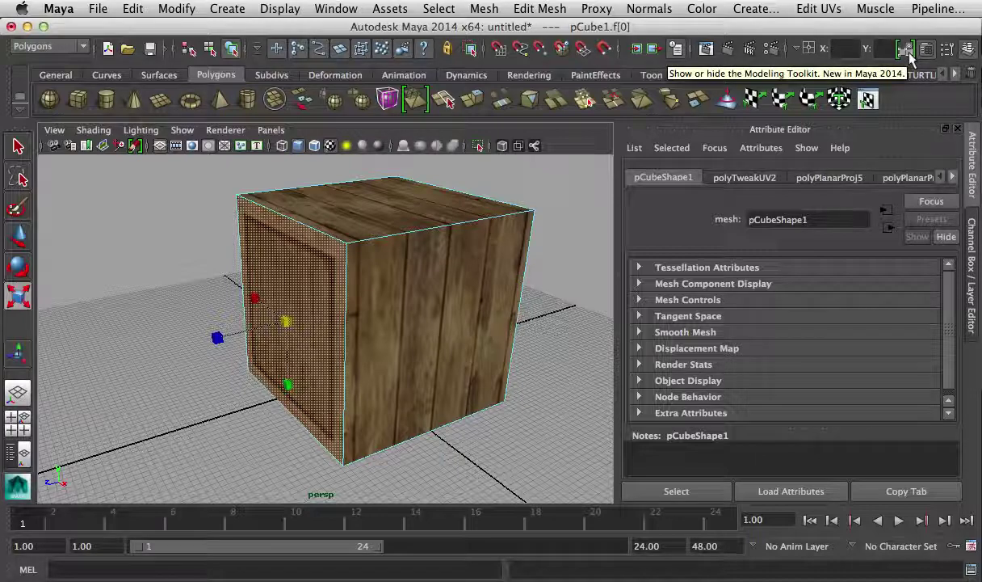
click(910, 52)
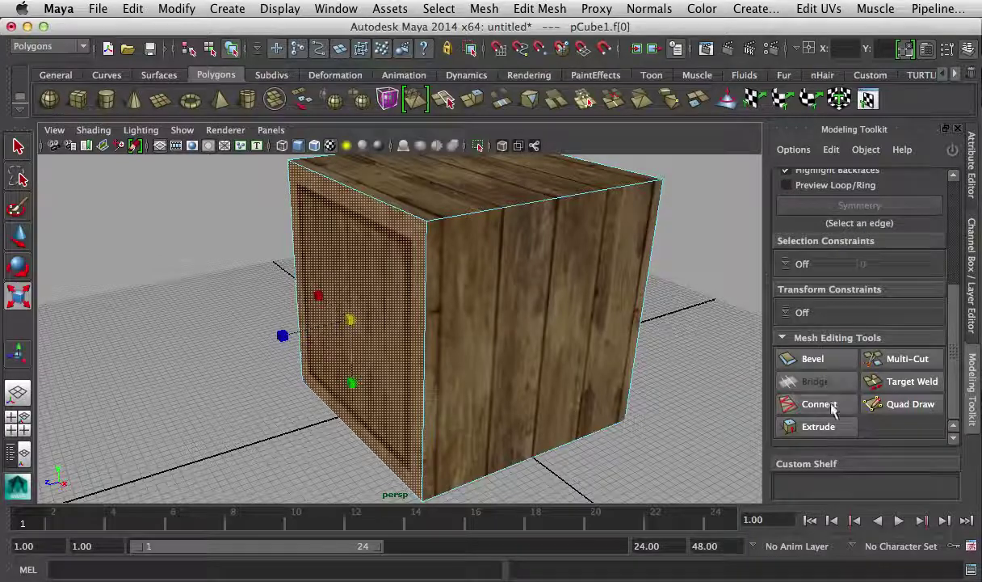
- Extrude the front face by about -0.0131 in local Z, and scale the new face down uniformly to inset it within a border
click(824, 428)
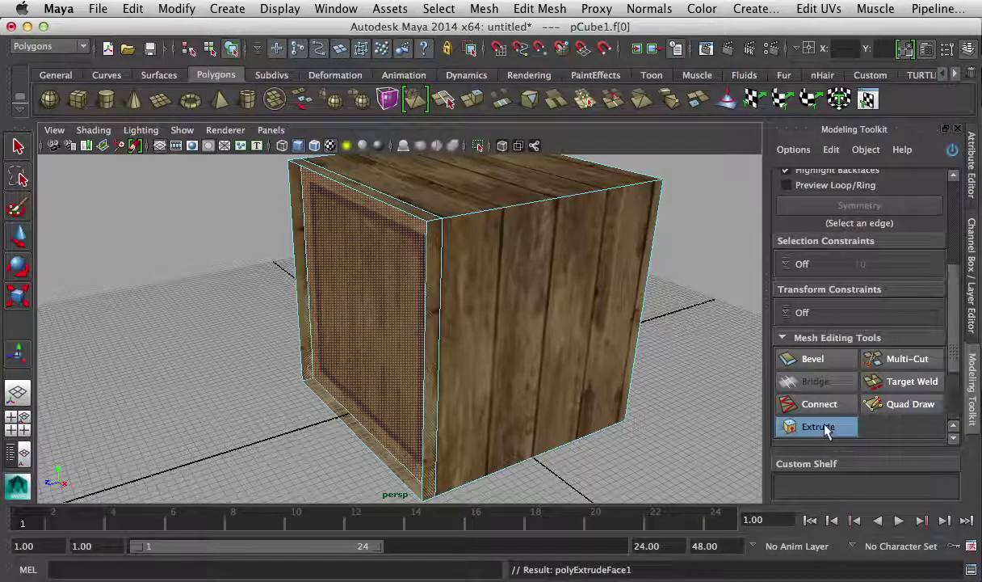
drag(339, 315, 374, 315)
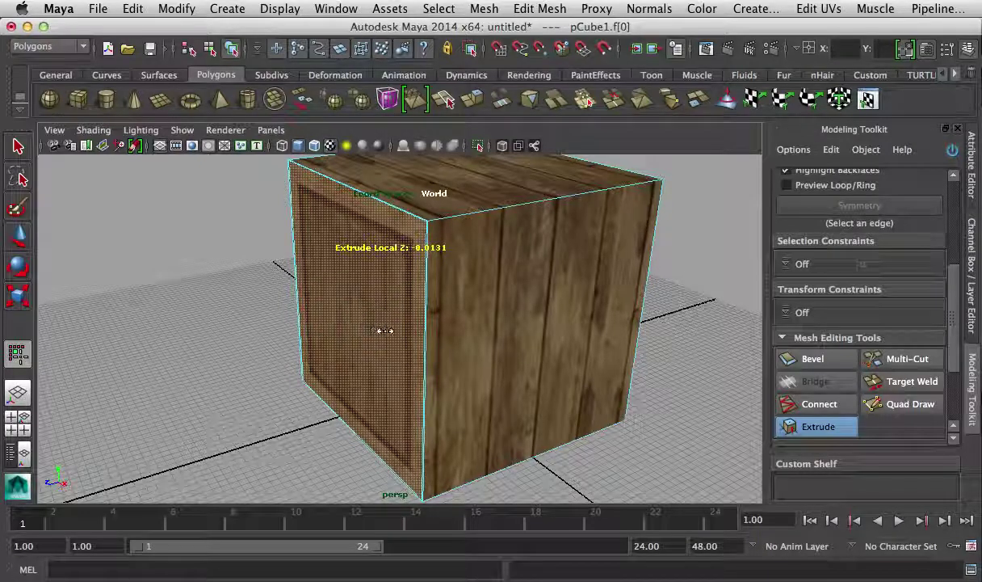
click(13, 296)
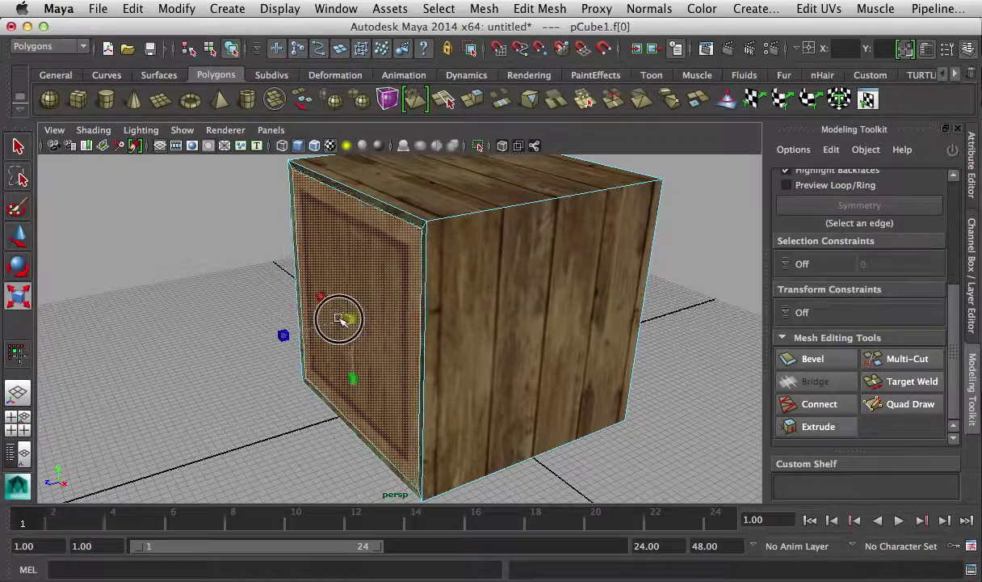
drag(341, 319, 323, 322)
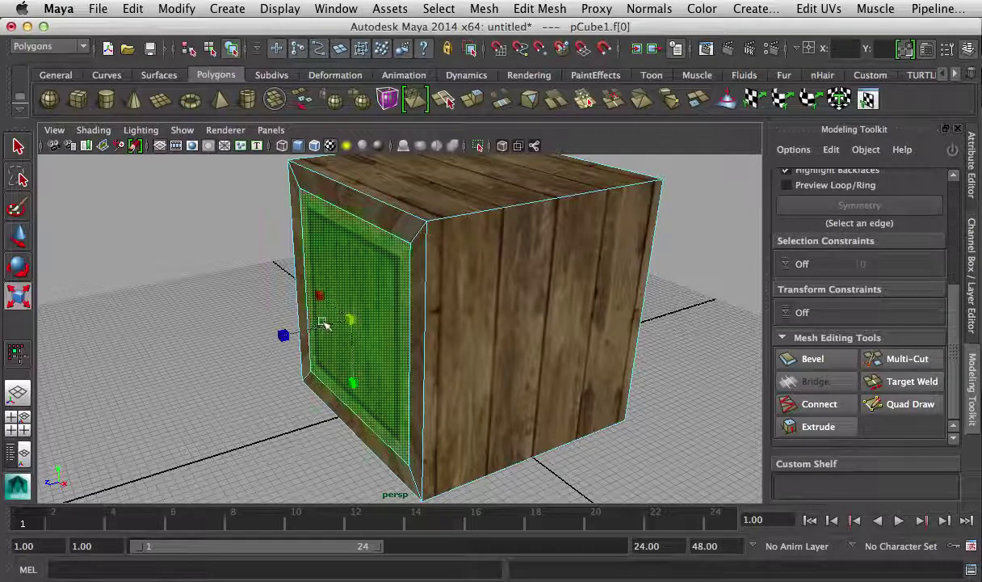
- Extrude the inset front face inward by about -0.103 in local Z, leave the Extrude tool, and clear the selection
click(817, 426)
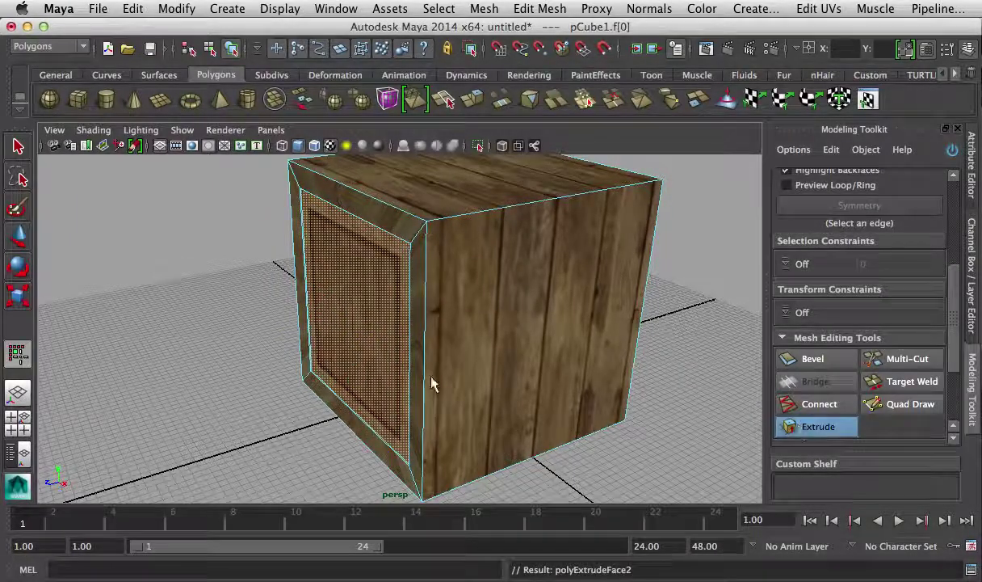
mouse_move(357, 357)
mouse_down()
mouse_move(357, 344)
mouse_move(344, 346)
mouse_move(352, 359)
mouse_up()
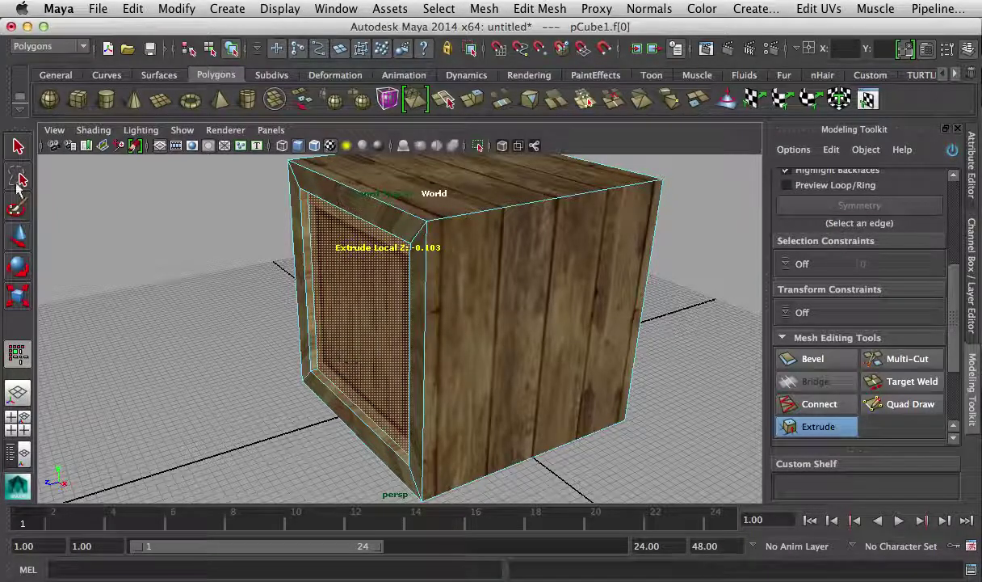
click(18, 148)
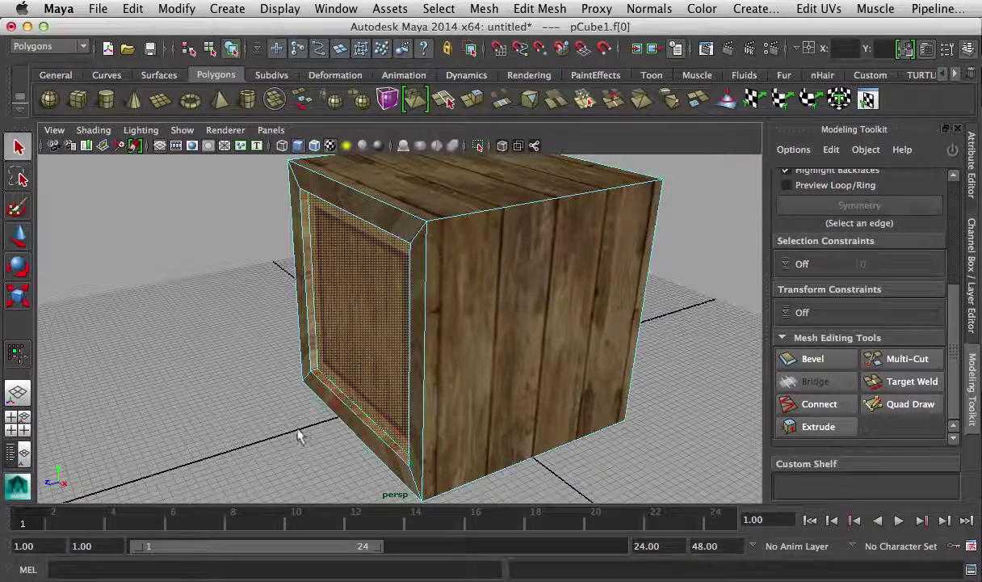
click(269, 336)
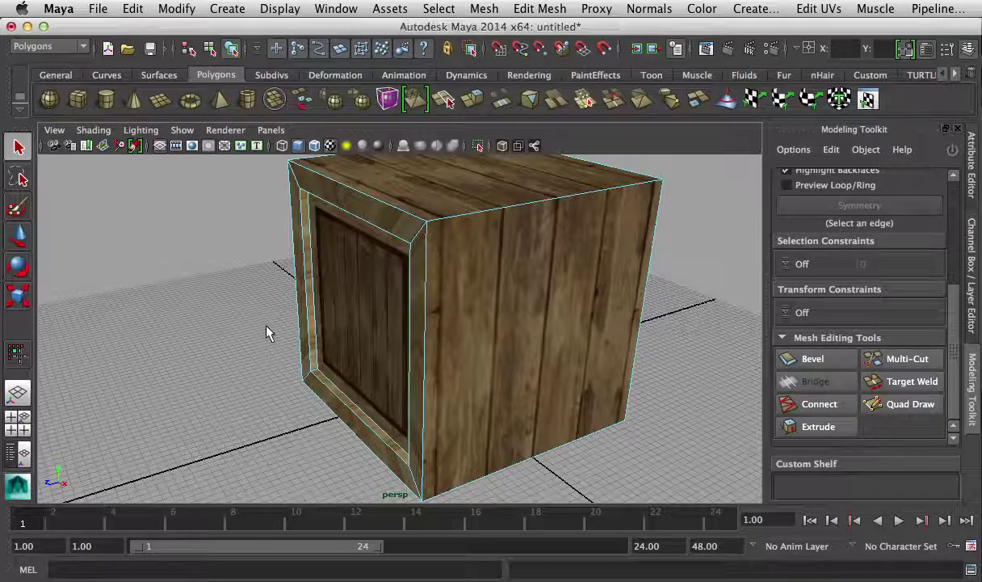
- Select the recessed front panel together with the frame faces surrounding it
mouse_move(340, 343)
alt+mouse_down()
mouse_move(397, 401)
mouse_move(402, 373)
mouse_move(374, 333)
mouse_move(307, 353)
mouse_move(347, 341)
alt+mouse_up()
click(351, 345)
click(236, 400)
click(419, 307)
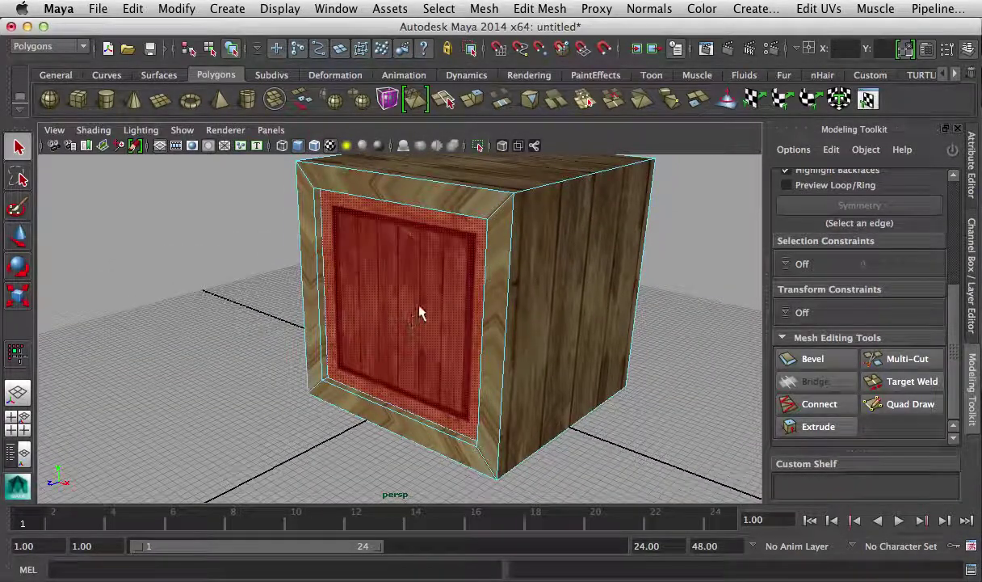
click(419, 312)
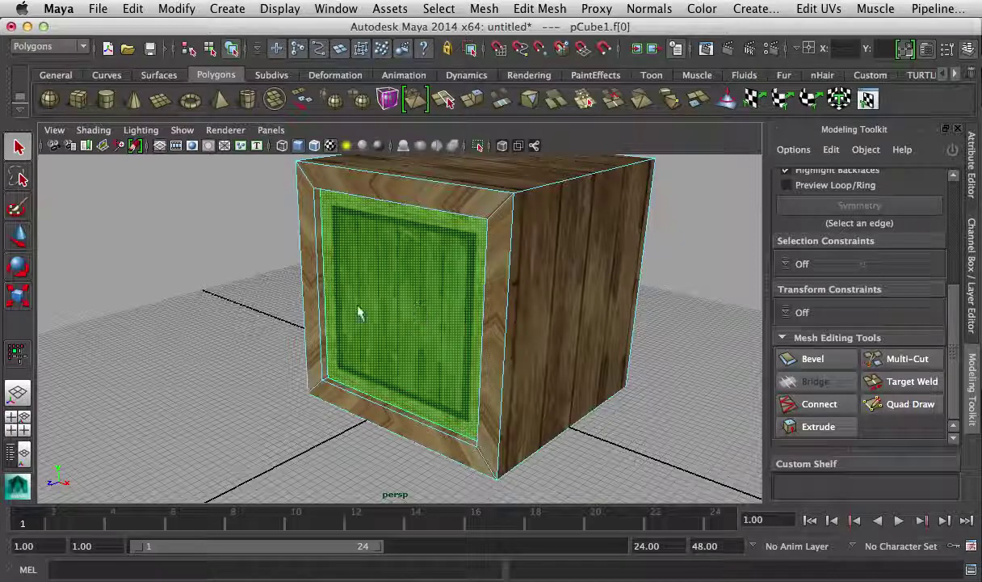
click(241, 326)
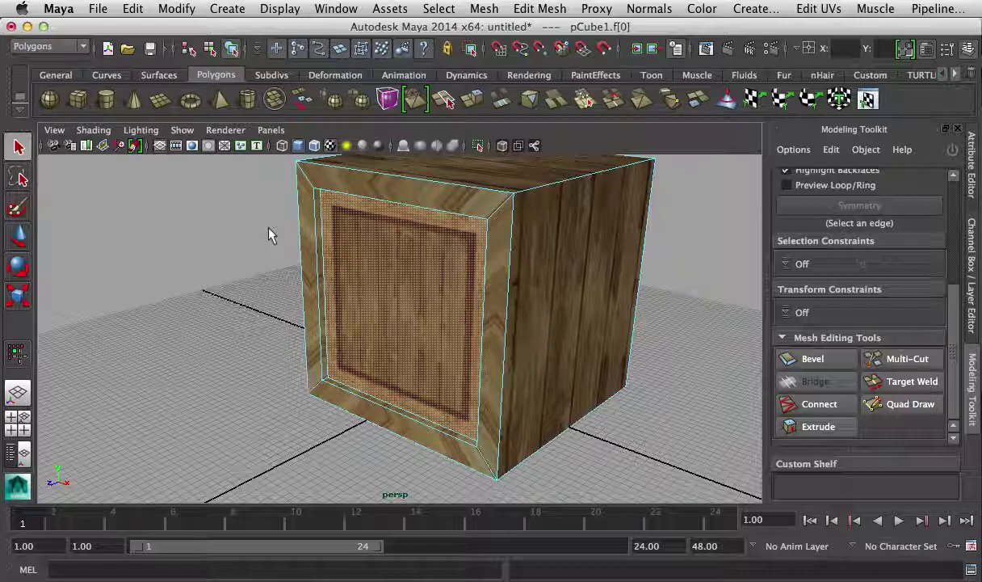
key(ctrl+e)
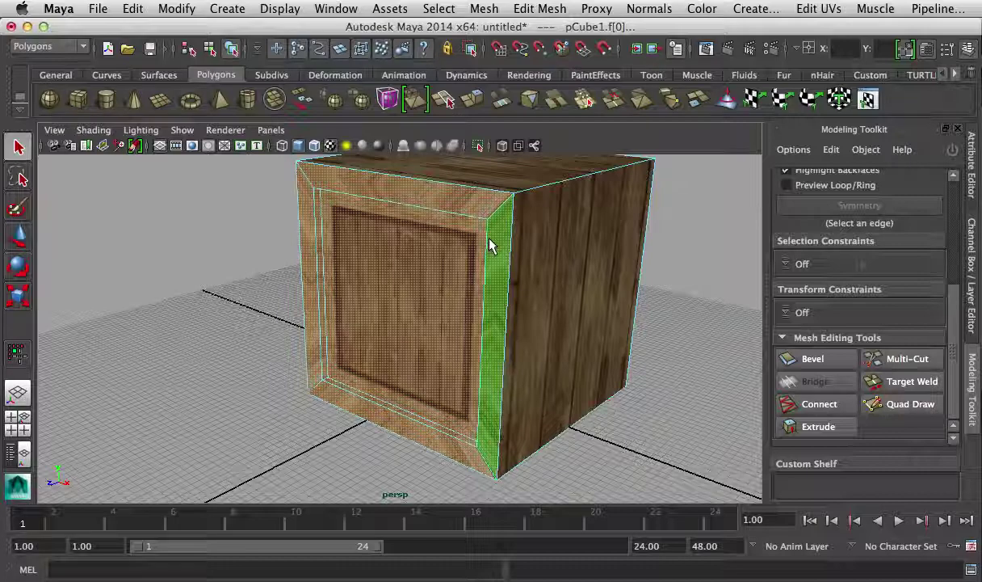
- Apply planar mapping to the selected front panel and frame faces from the front view, and return to object mode with nothing selected
click(17, 423)
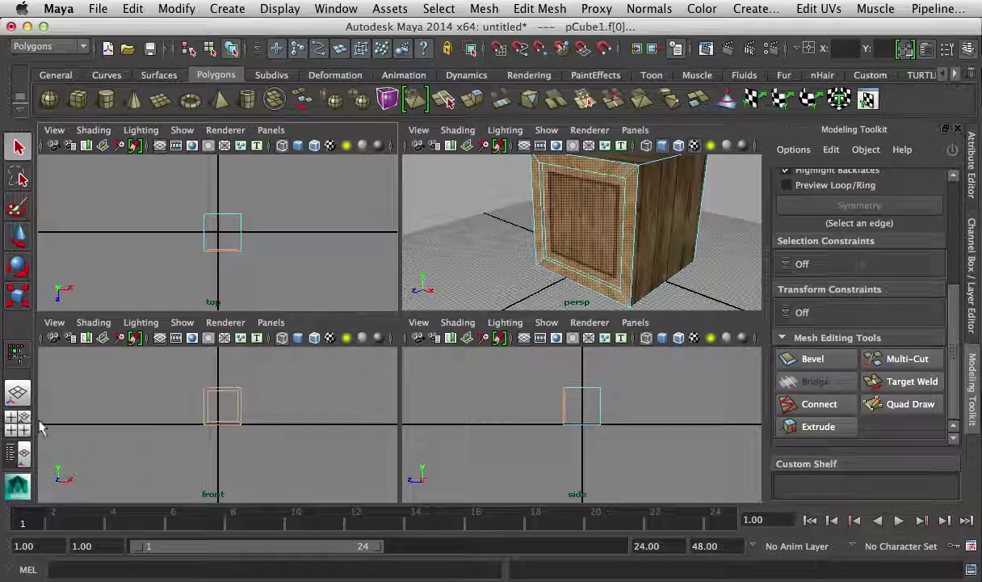
click(274, 396)
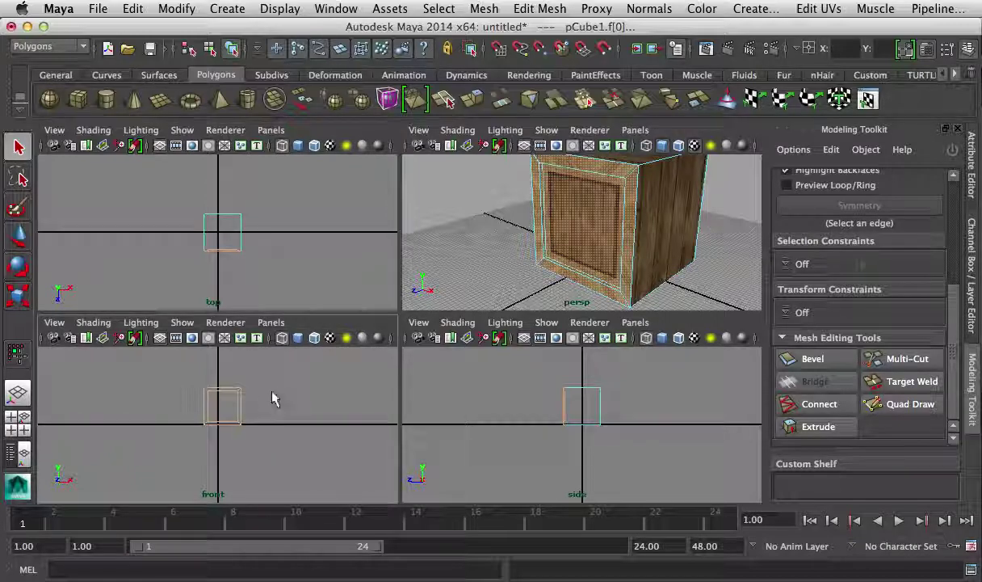
click(756, 8)
click(771, 36)
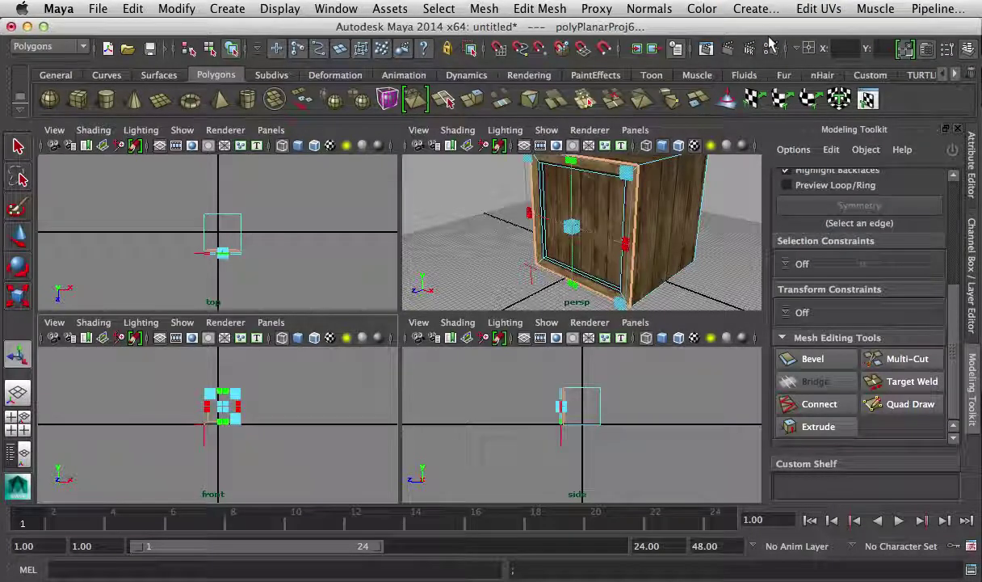
right_drag(669, 197, 731, 195)
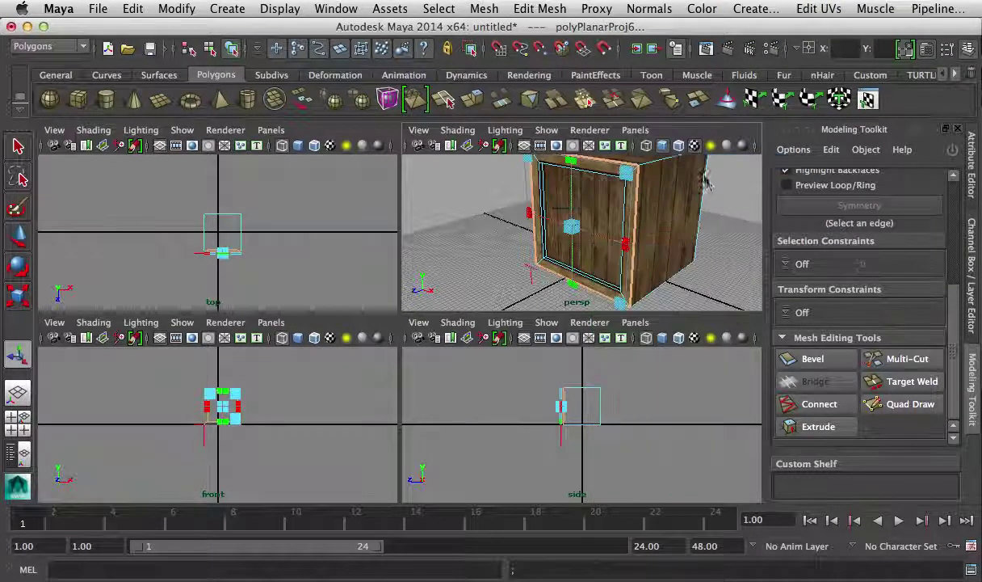
click(731, 195)
alt+drag(686, 219, 583, 227)
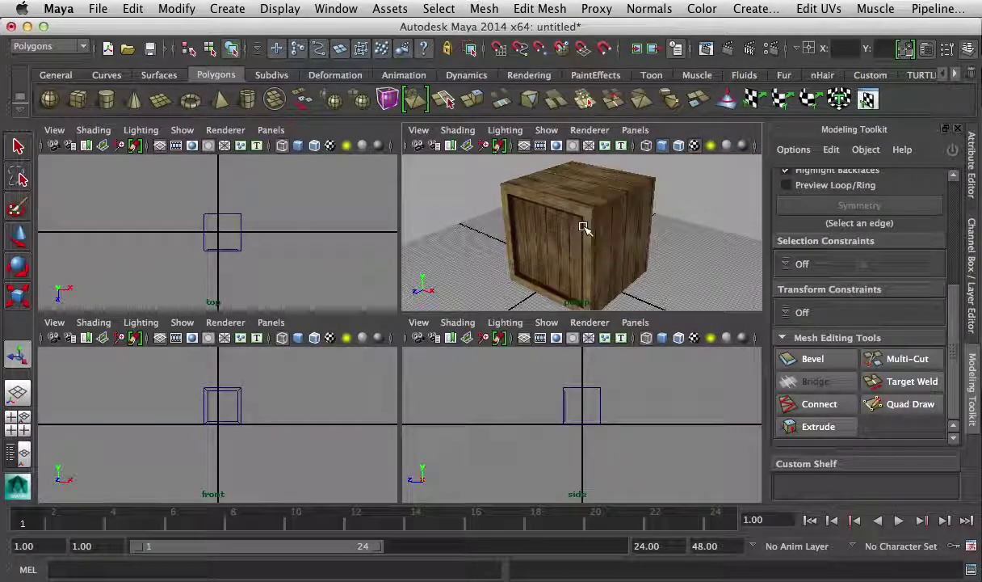